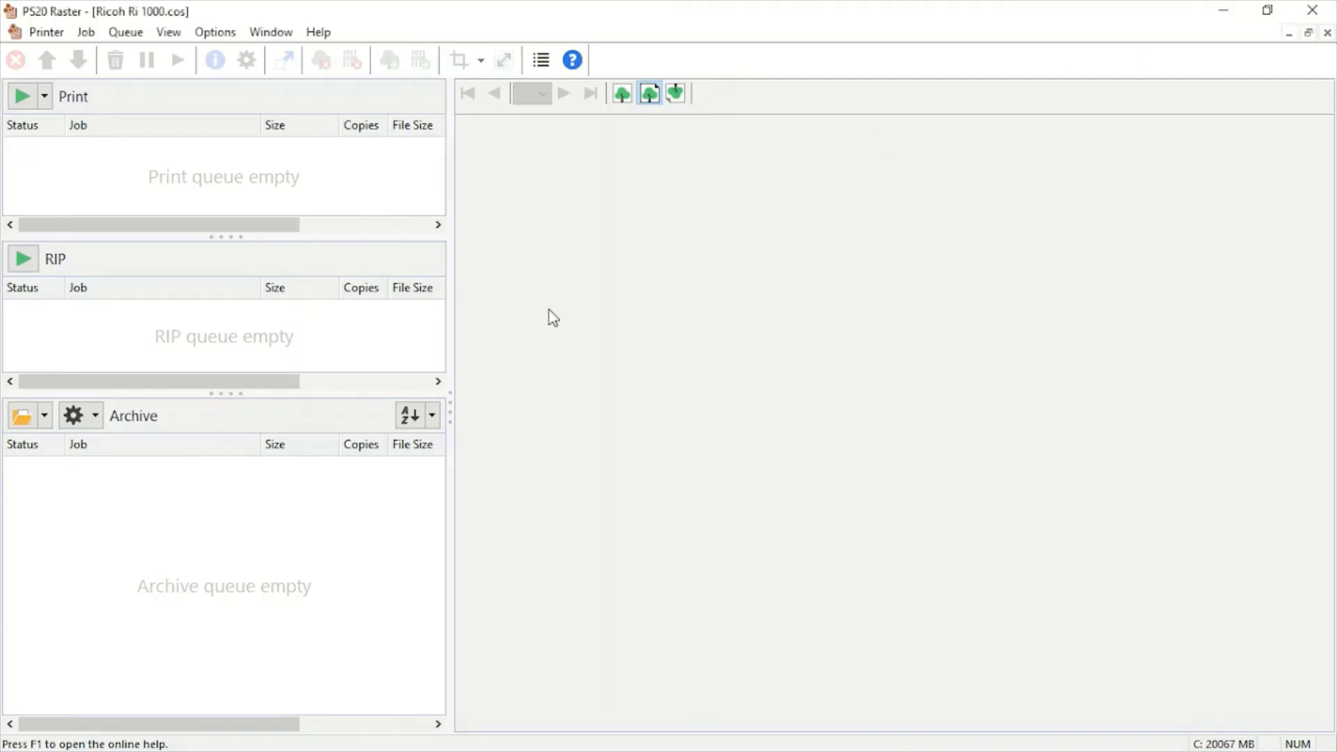
- Open the Printer menu for the loaded Ricoh Ri 1000 configuration
{"action": "left_click", "coordinate": [48, 32]}
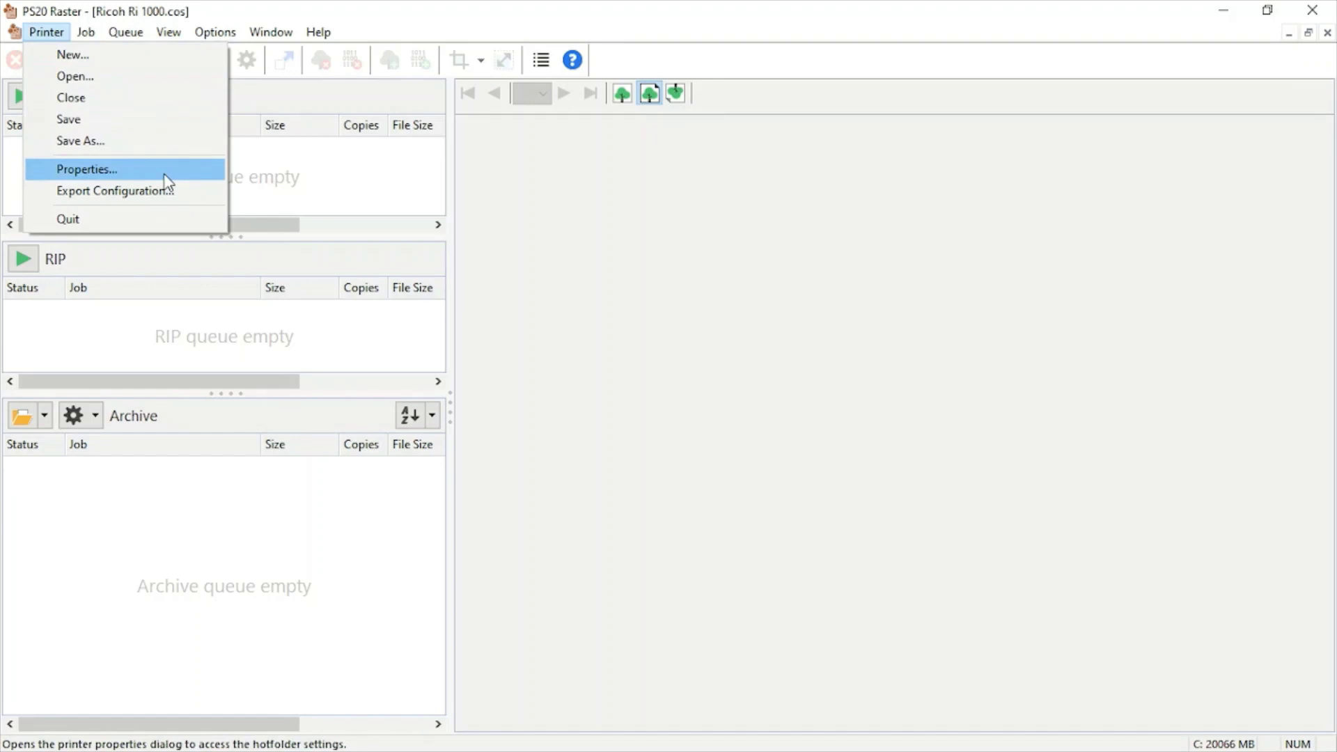
- In Printer Properties, delete the Black, Color and White hotfolders
{"action": "left_click", "coordinate": [191, 174]}
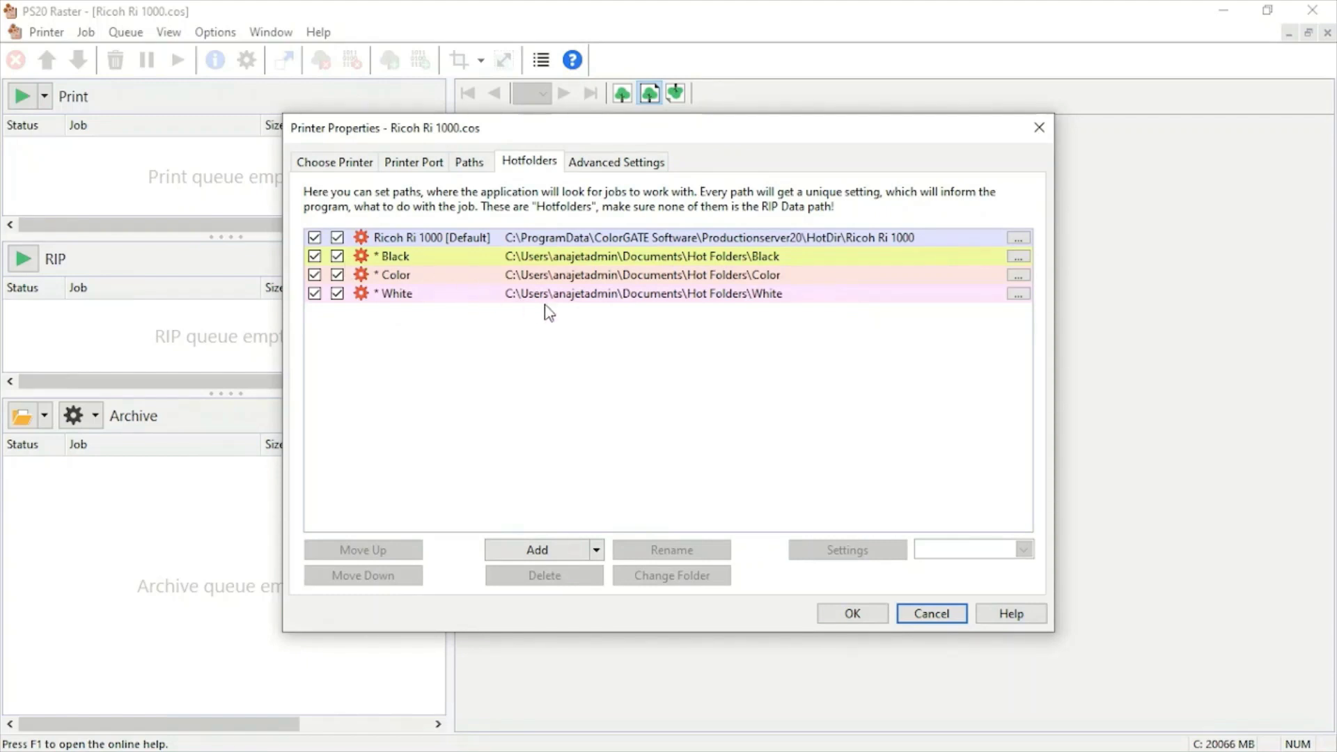
{"action": "left_click", "coordinate": [531, 256]}
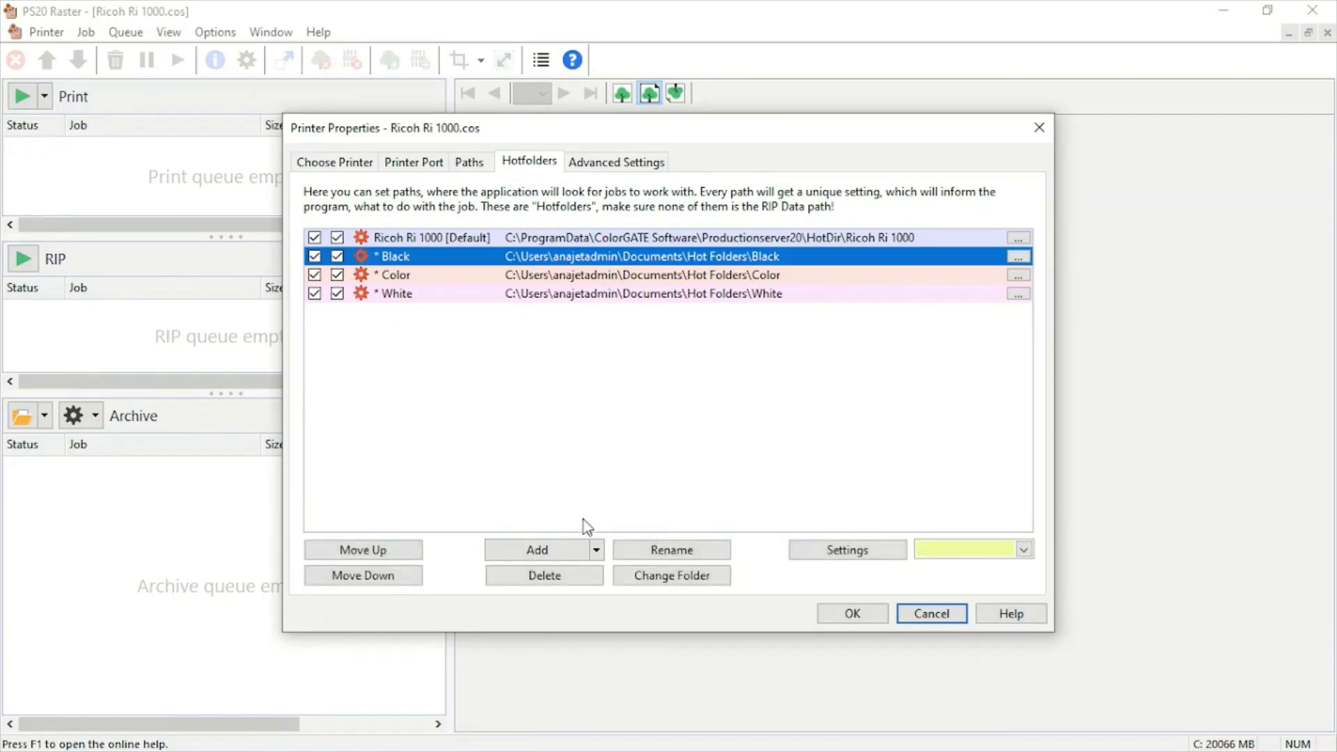
{"action": "left_click", "coordinate": [550, 577]}
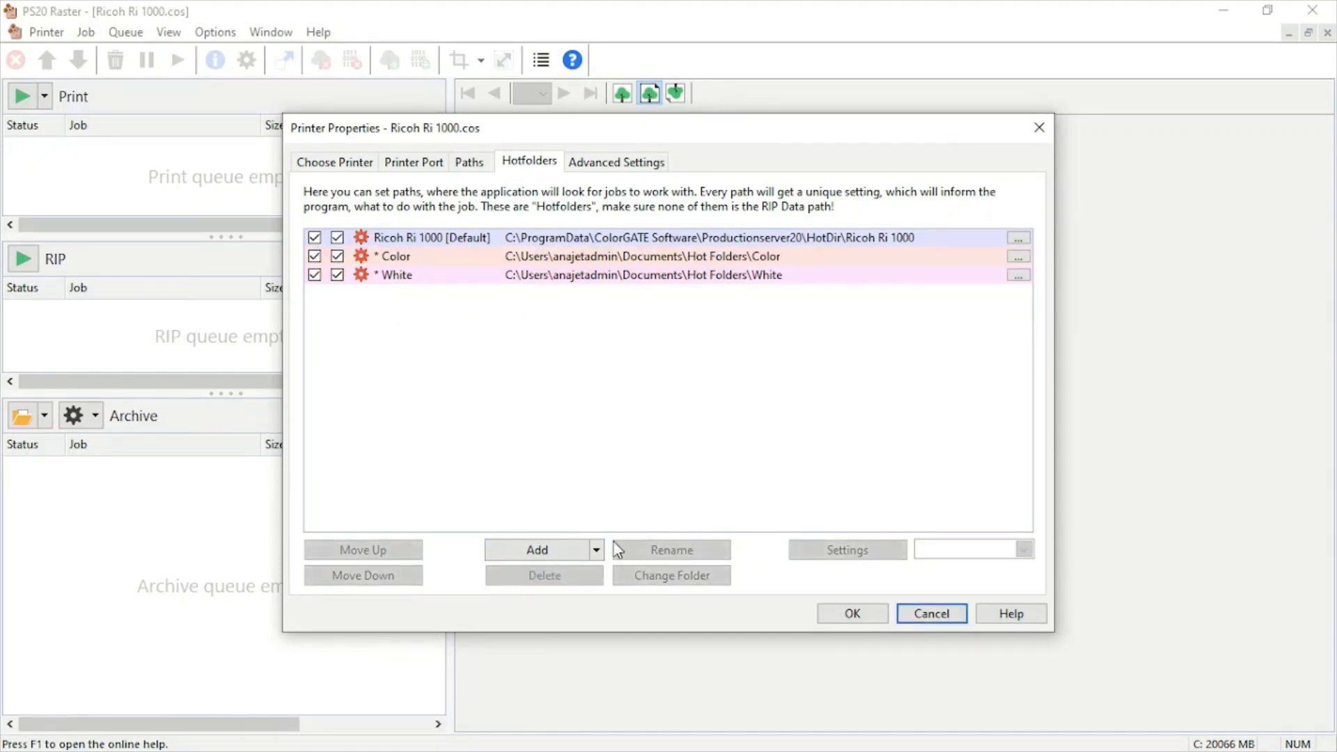
{"action": "left_click", "coordinate": [619, 257]}
{"action": "left_click", "coordinate": [553, 578]}
{"action": "left_click", "coordinate": [709, 262]}
{"action": "left_click", "coordinate": [569, 576]}
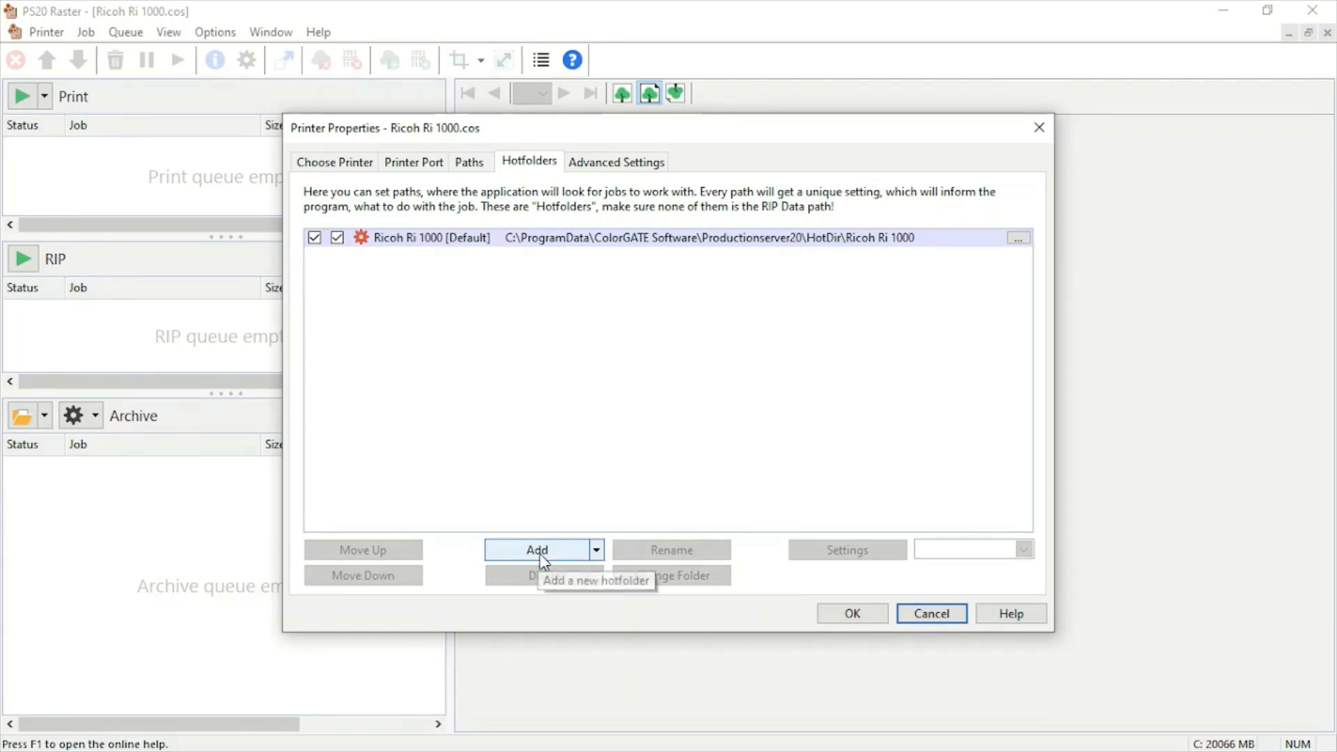
- Create new Color Garment and White Garment folders inside HotDir
{"action": "left_click", "coordinate": [546, 555]}
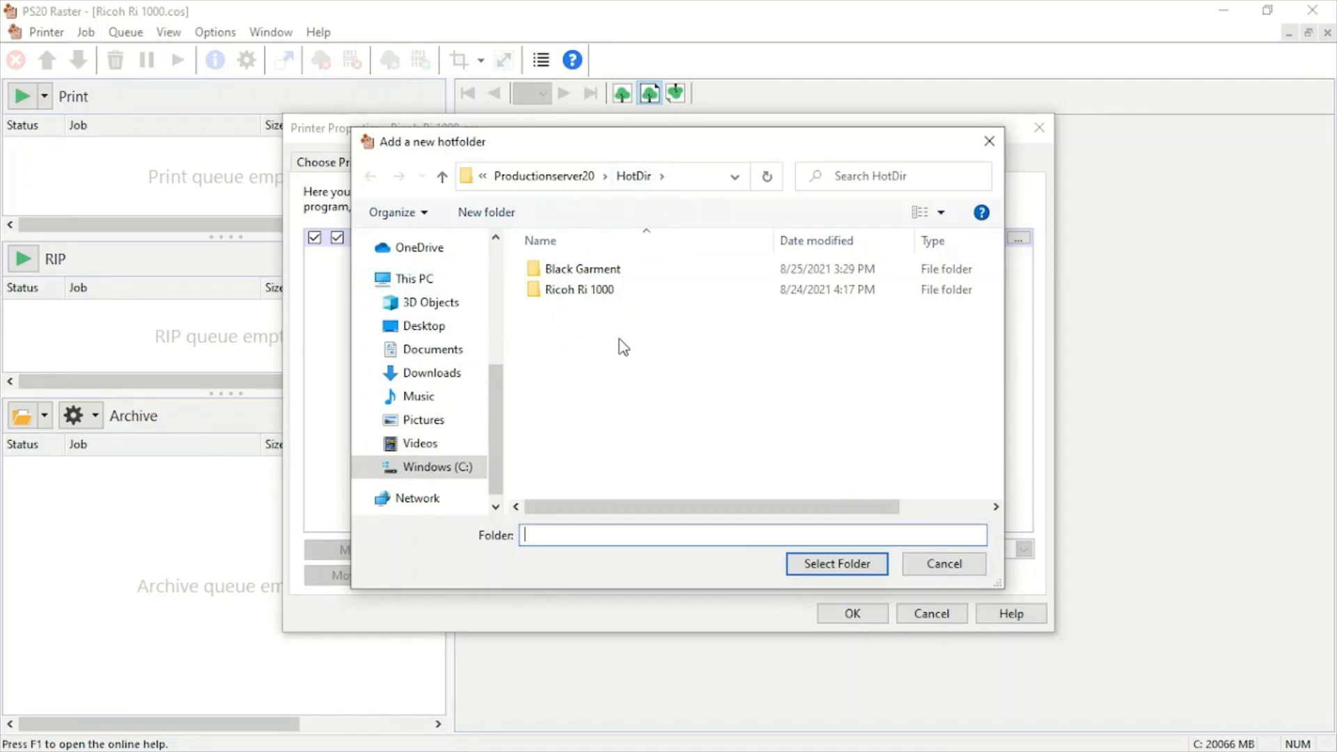
{"action": "left_click", "coordinate": [492, 219]}
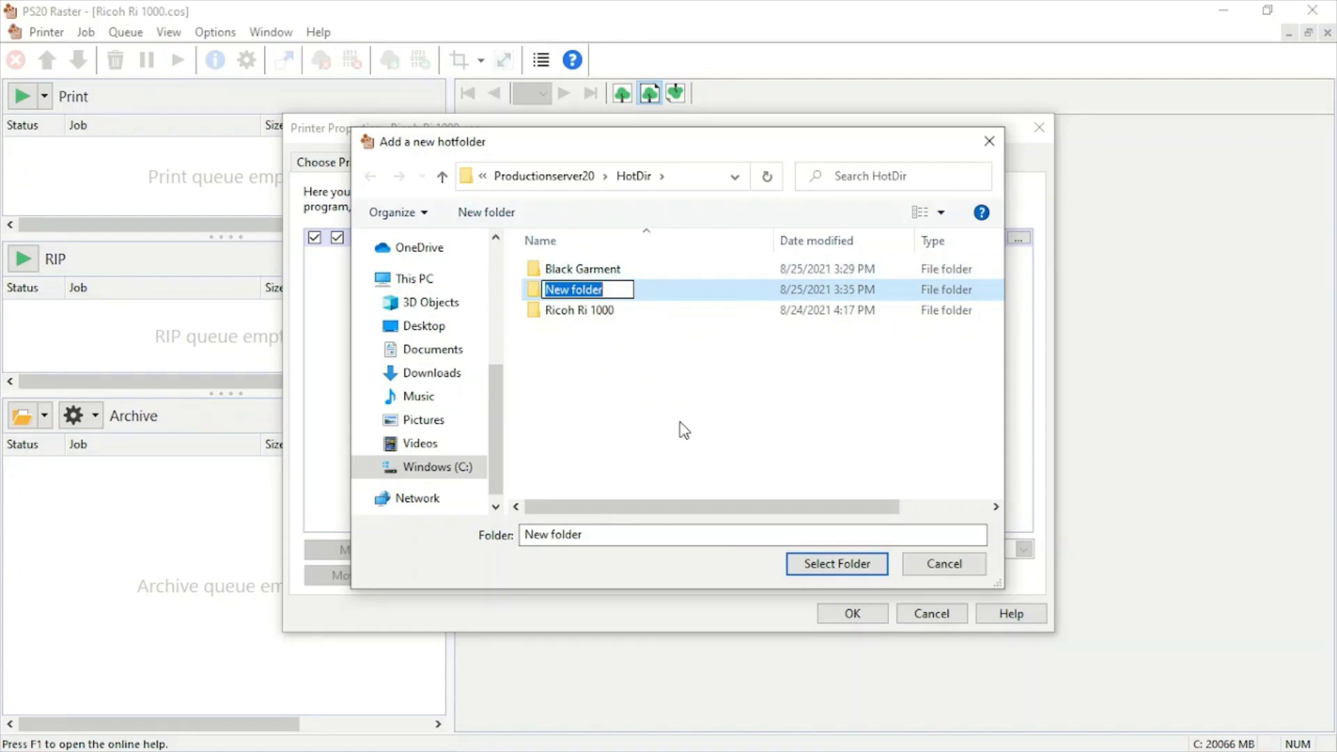
{"action": "type", "text": "Color Garment"}
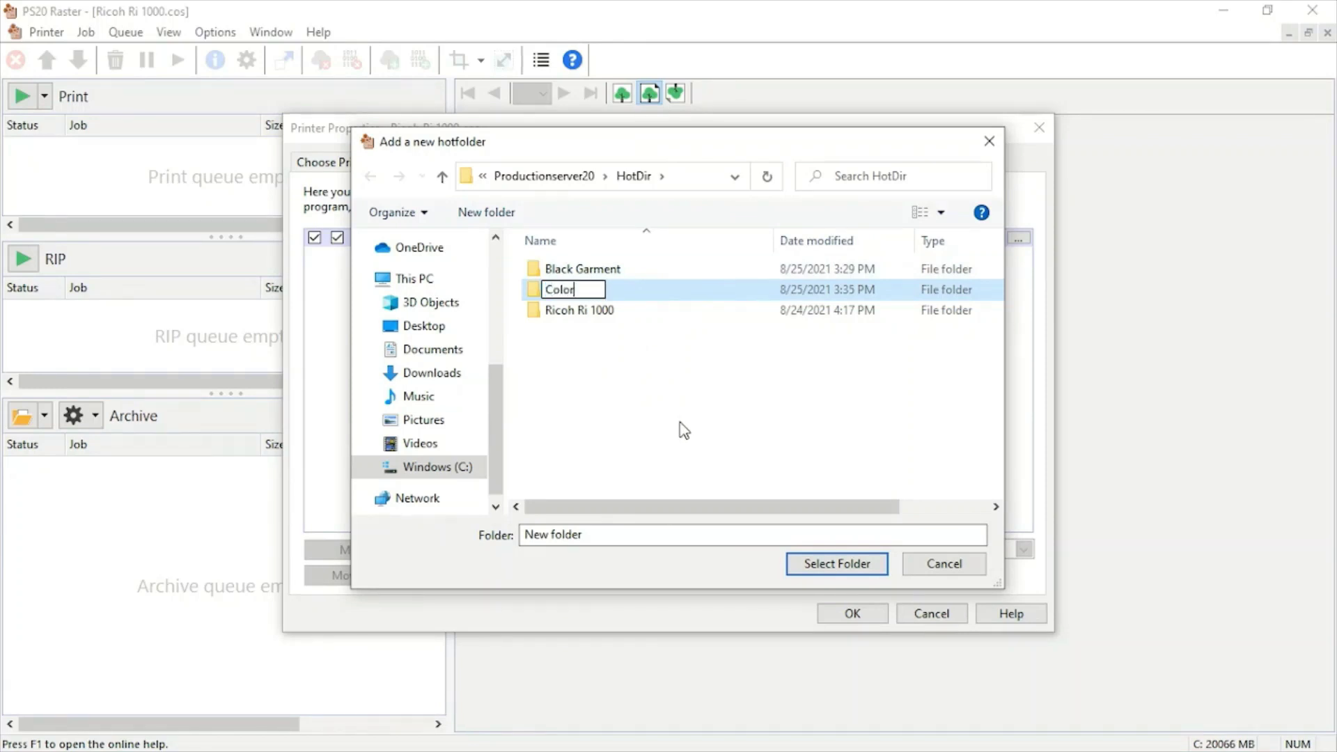
{"action": "left_click", "coordinate": [473, 212]}
{"action": "type", "text": "White Garment"}
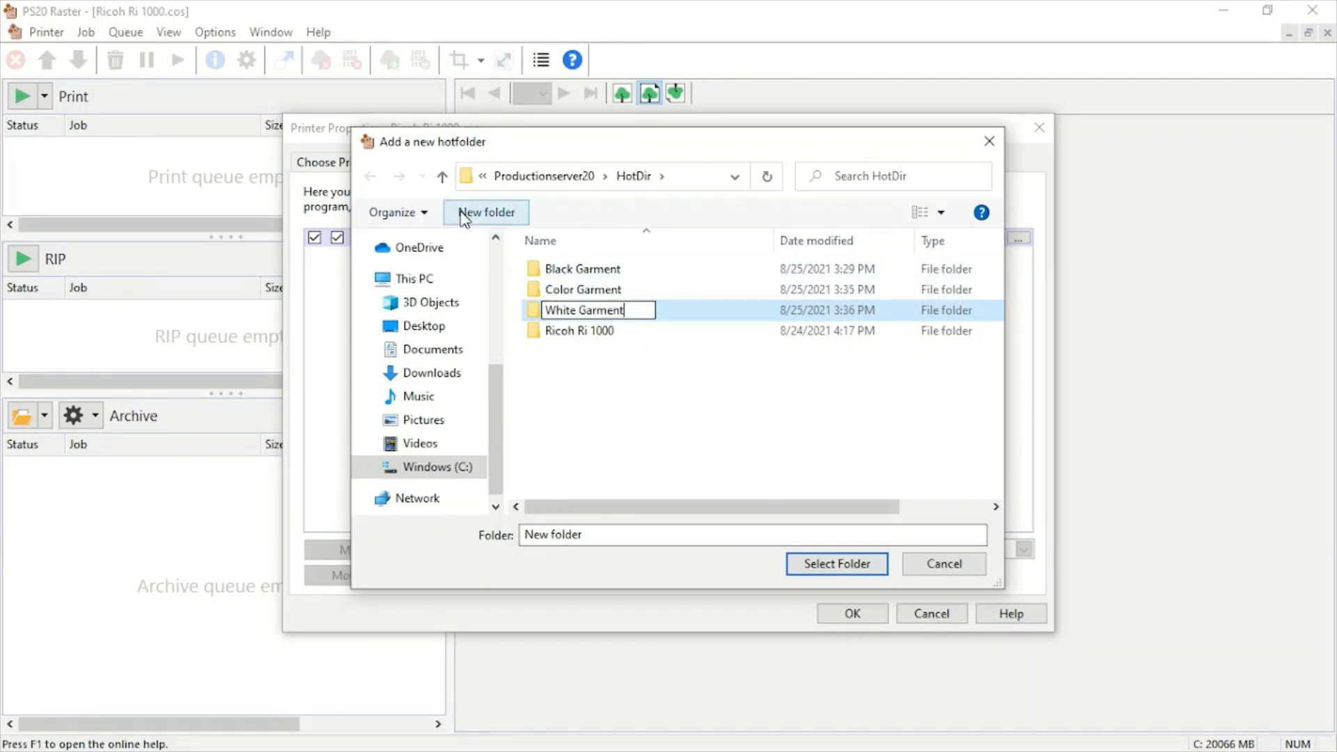
{"action": "left_click", "coordinate": [699, 452]}
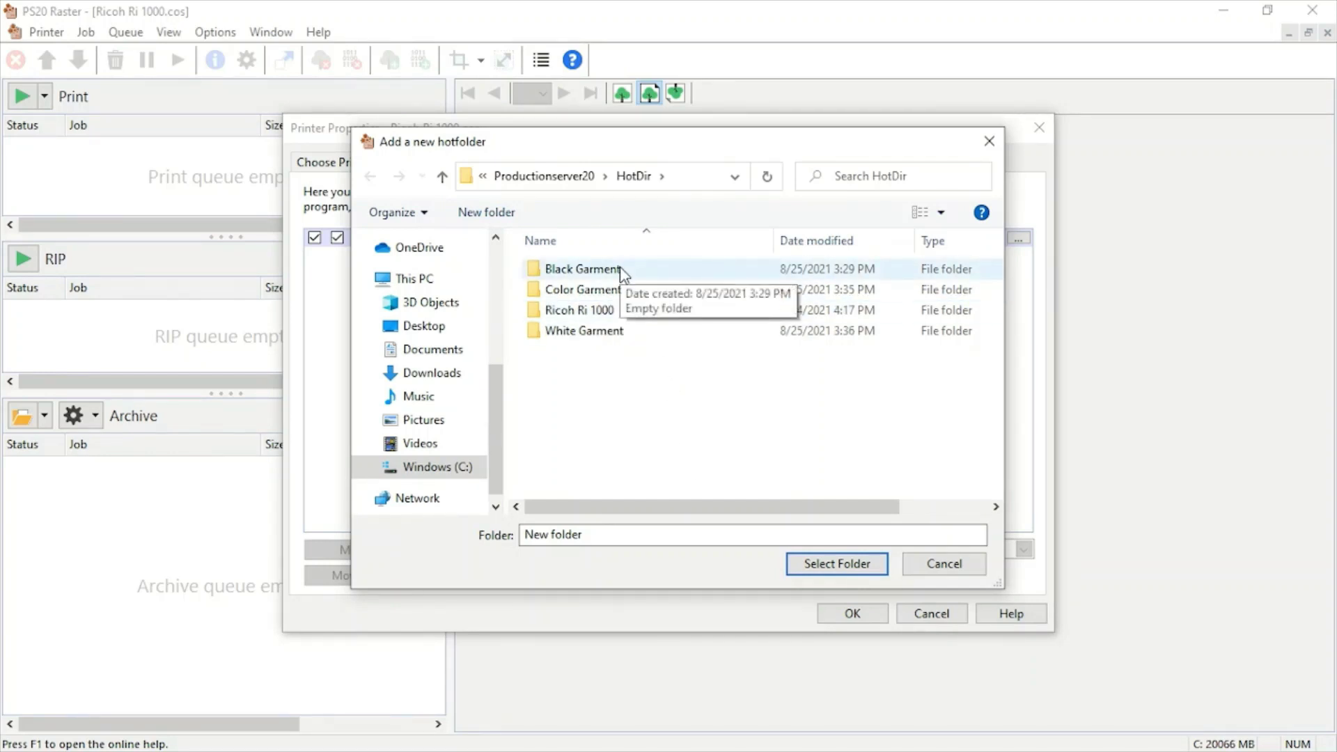
- Add the Black Garment folder as a new hotfolder
{"action": "left_click", "coordinate": [646, 270]}
{"action": "left_click", "coordinate": [839, 565]}
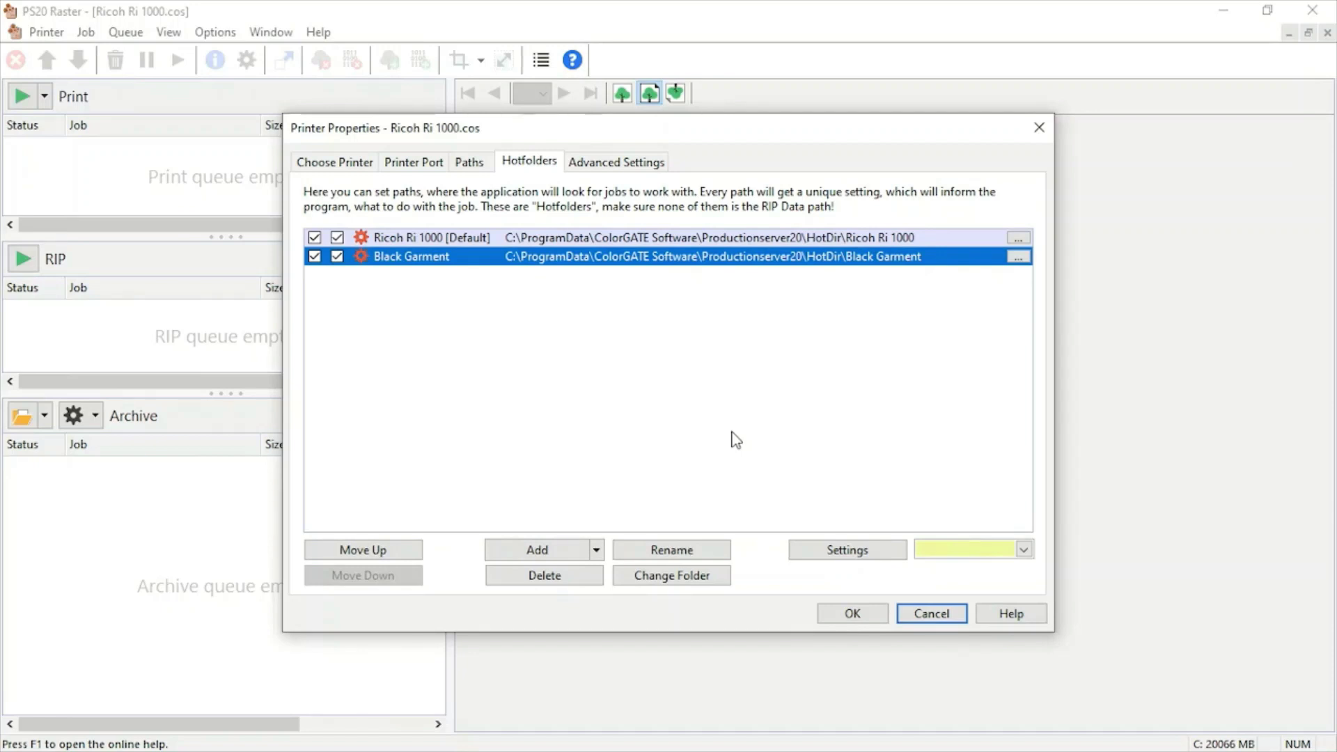
{"action": "left_click", "coordinate": [847, 549]}
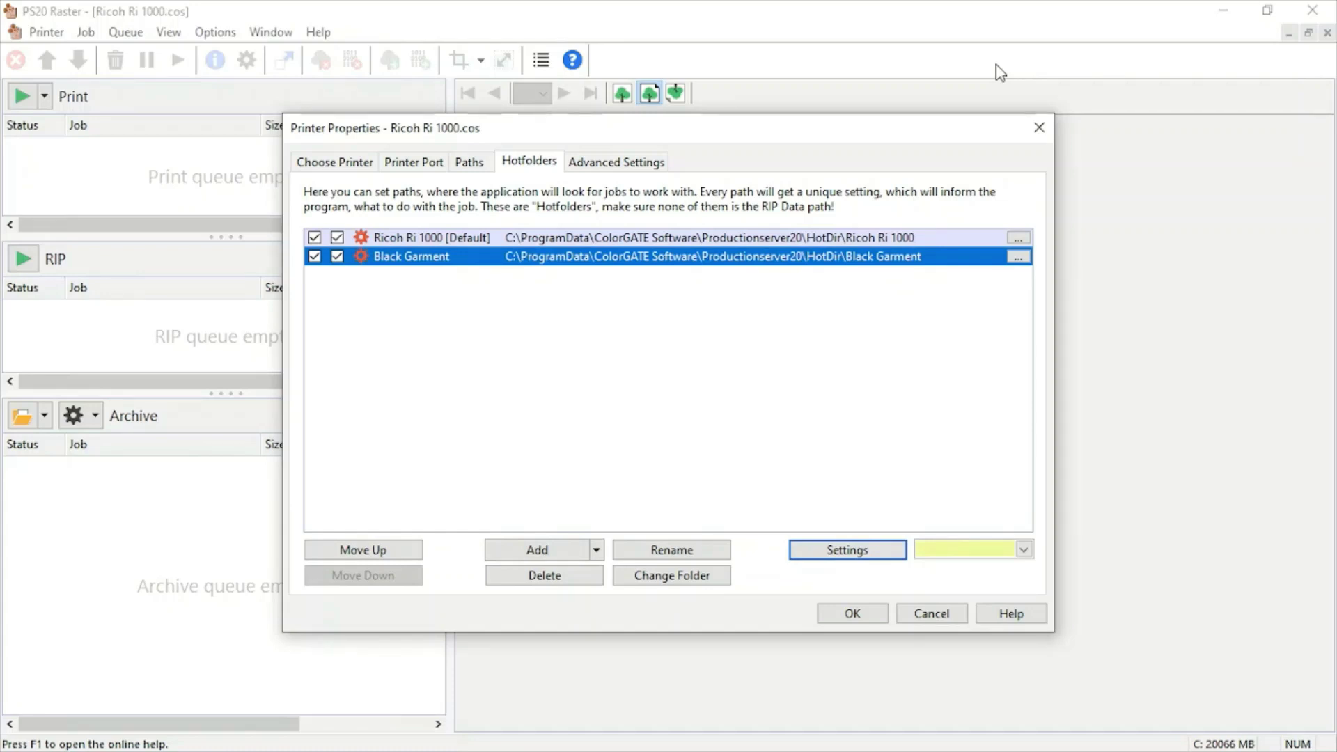
- For Black Garment, keep Save job after printing and enable cost calculation directly after rip
{"action": "left_click", "coordinate": [826, 557]}
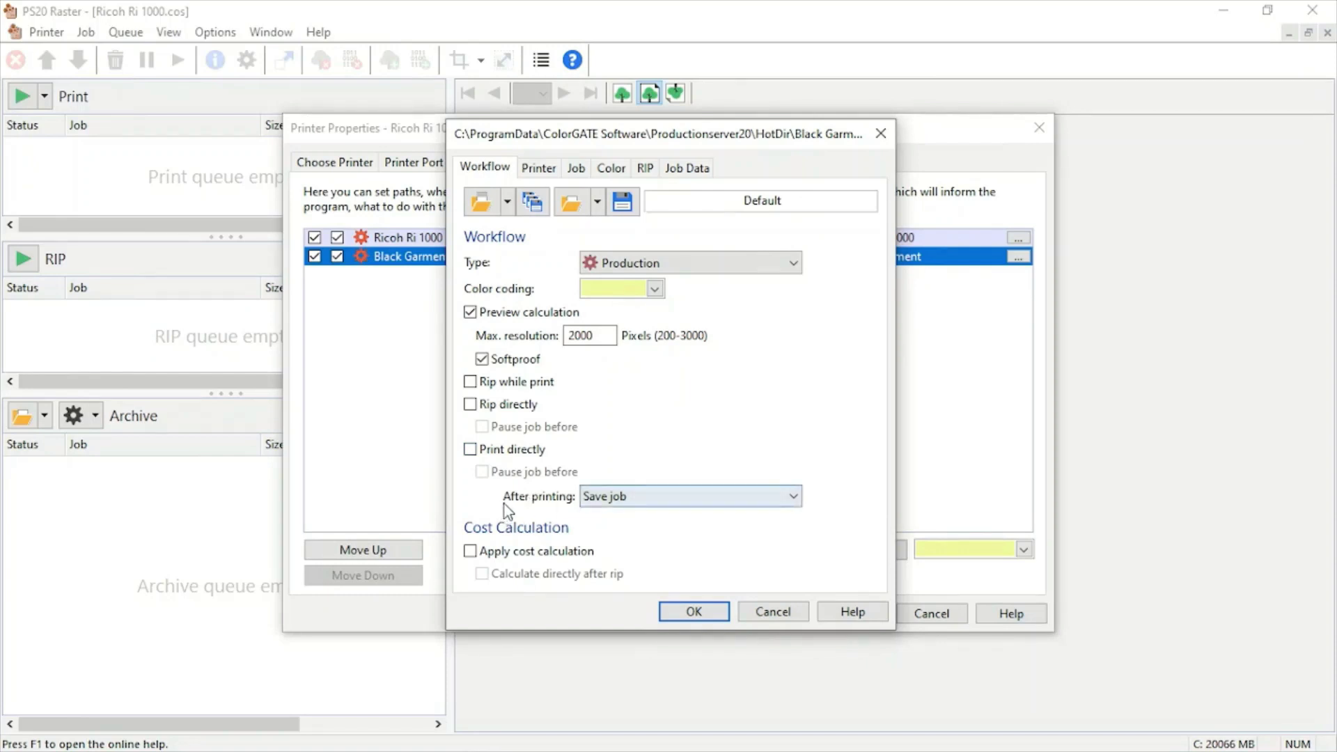
{"action": "left_click", "coordinate": [684, 502]}
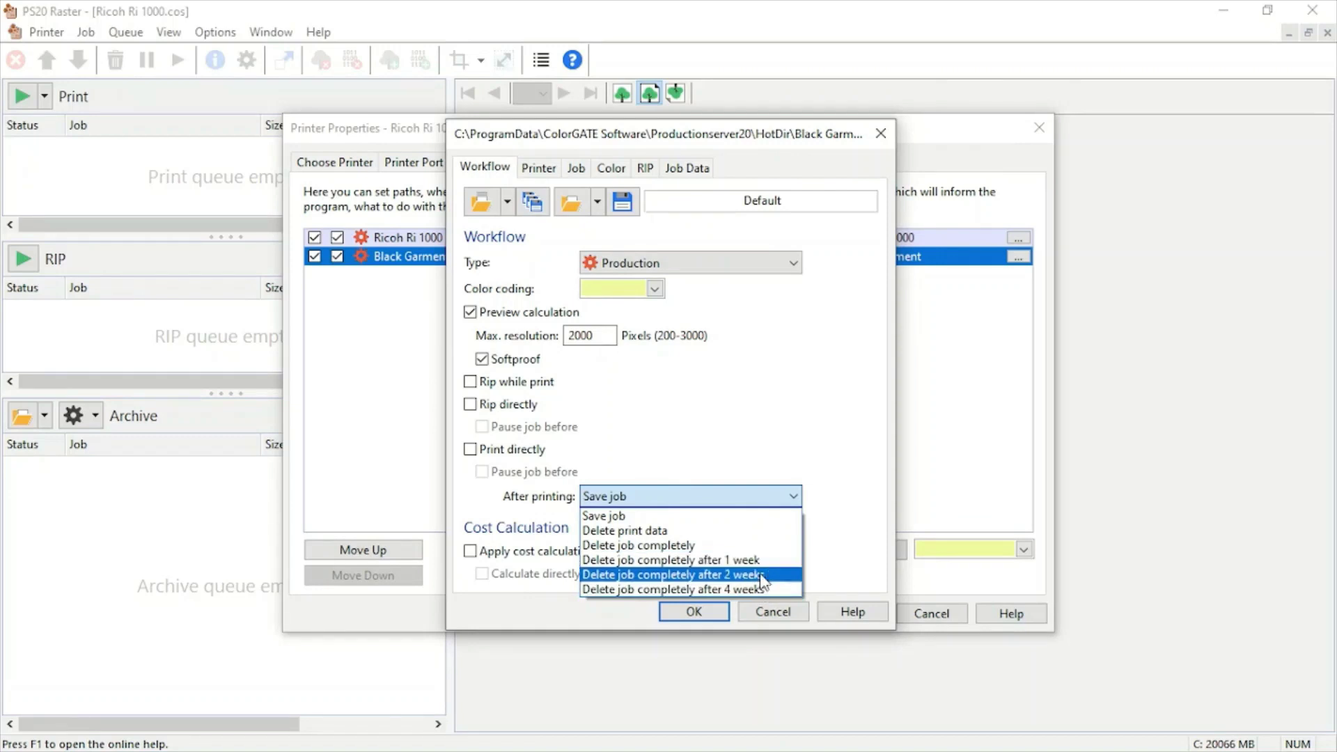
{"action": "left_click", "coordinate": [763, 460]}
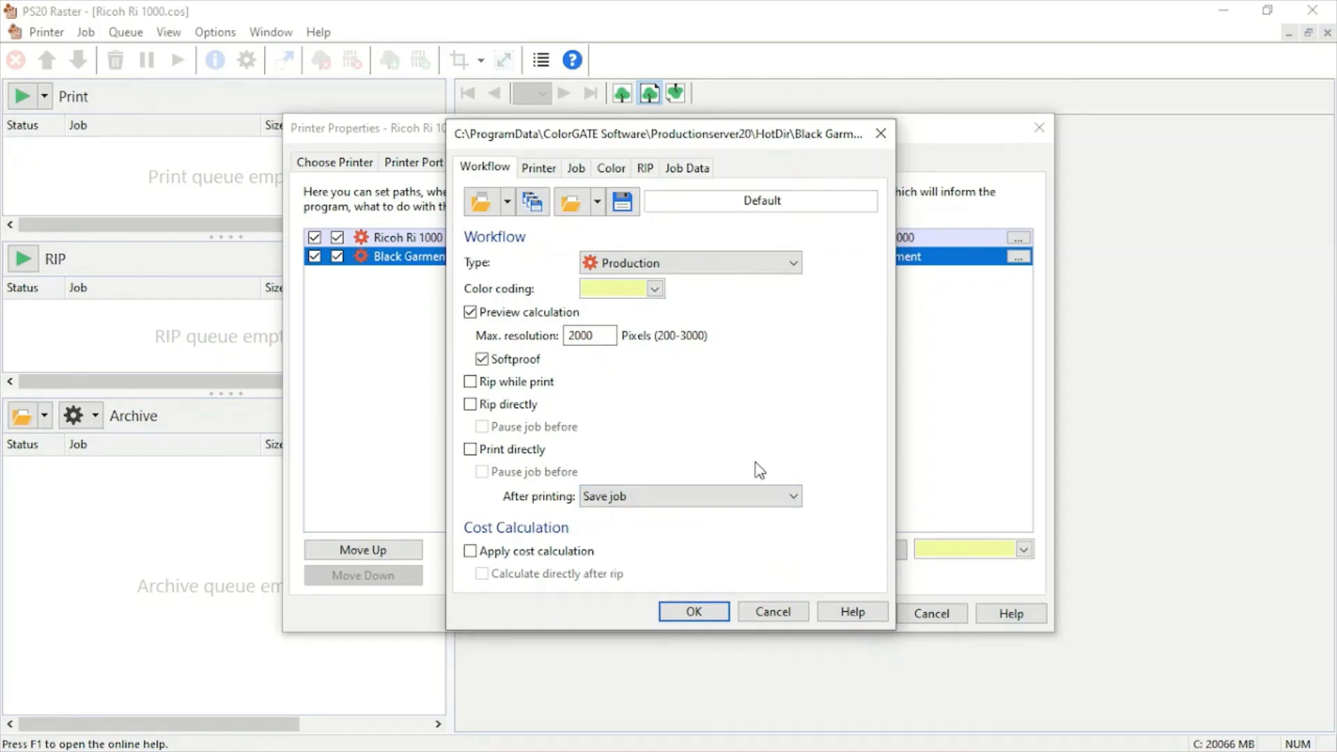
{"action": "left_click", "coordinate": [499, 554]}
{"action": "left_click", "coordinate": [525, 578]}
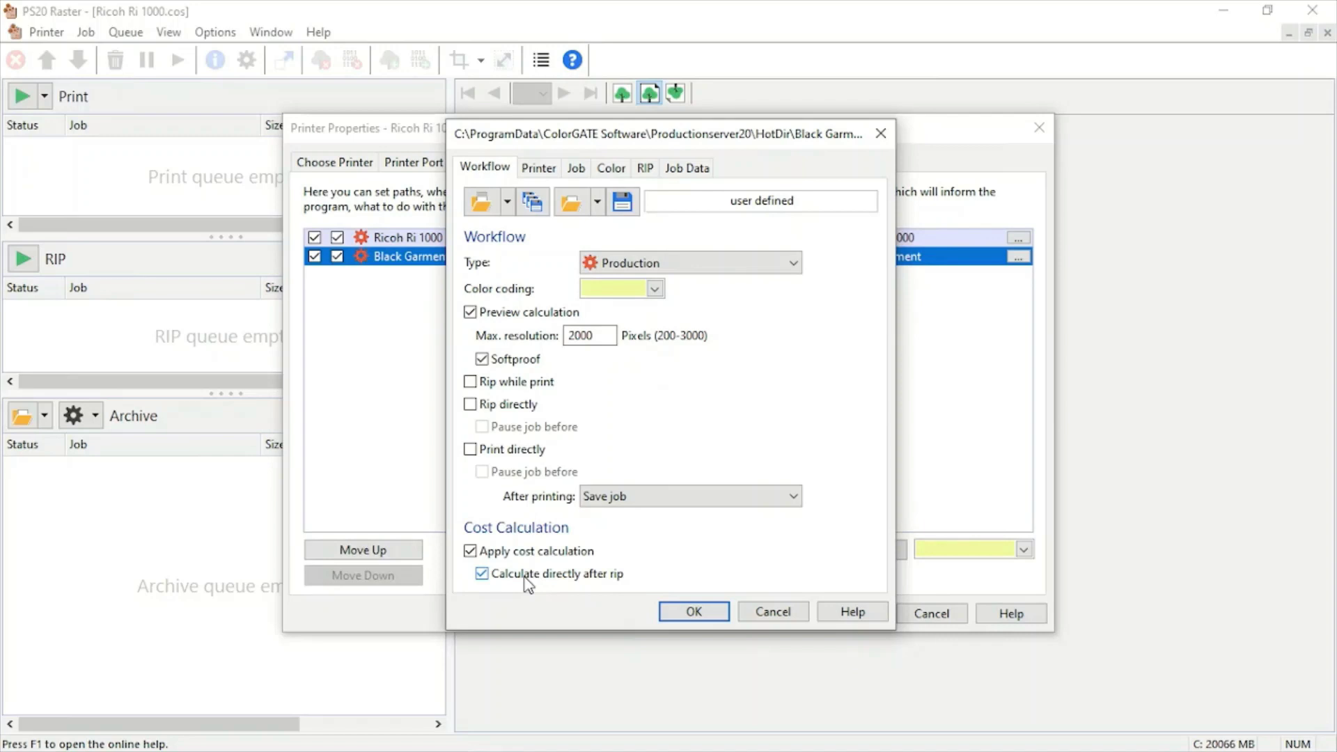
{"action": "left_click", "coordinate": [542, 174]}
- Switch the media size to Large and back to Medium (18 × 12.6)
{"action": "left_click", "coordinate": [610, 263]}
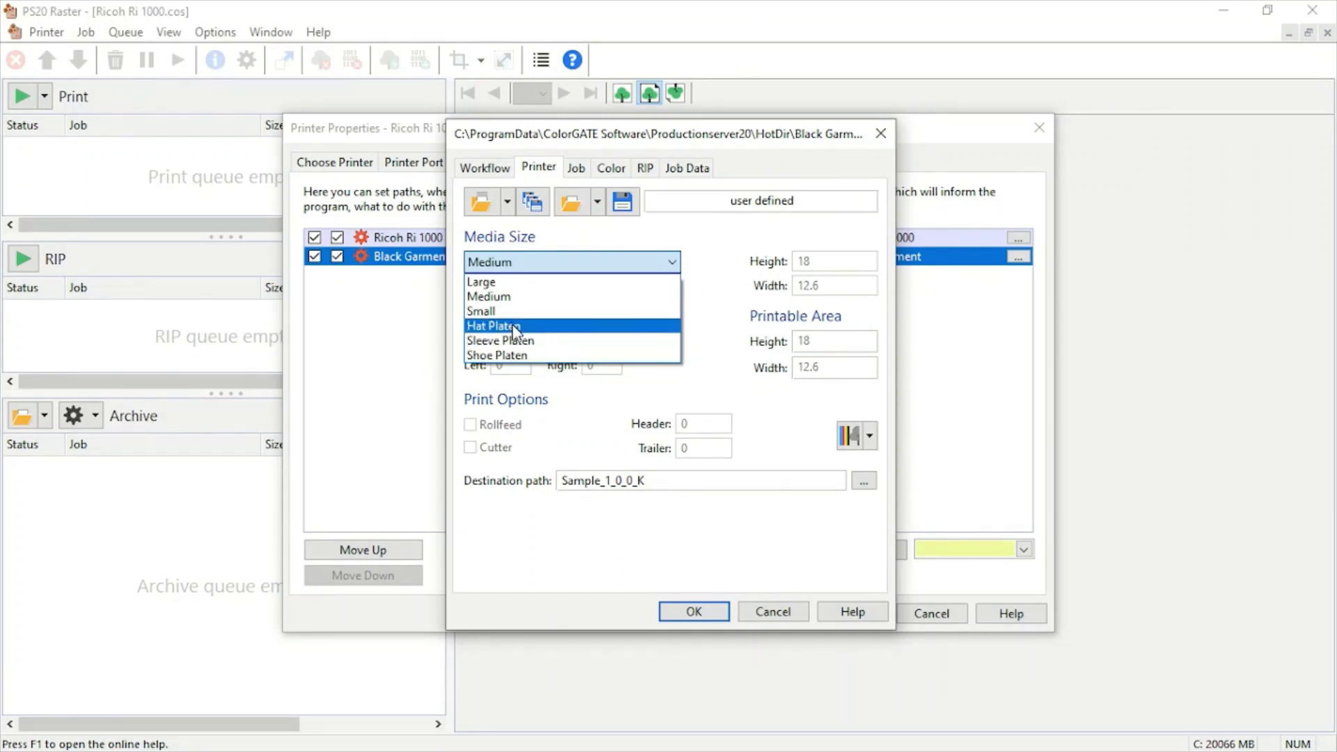
{"action": "left_click", "coordinate": [516, 285]}
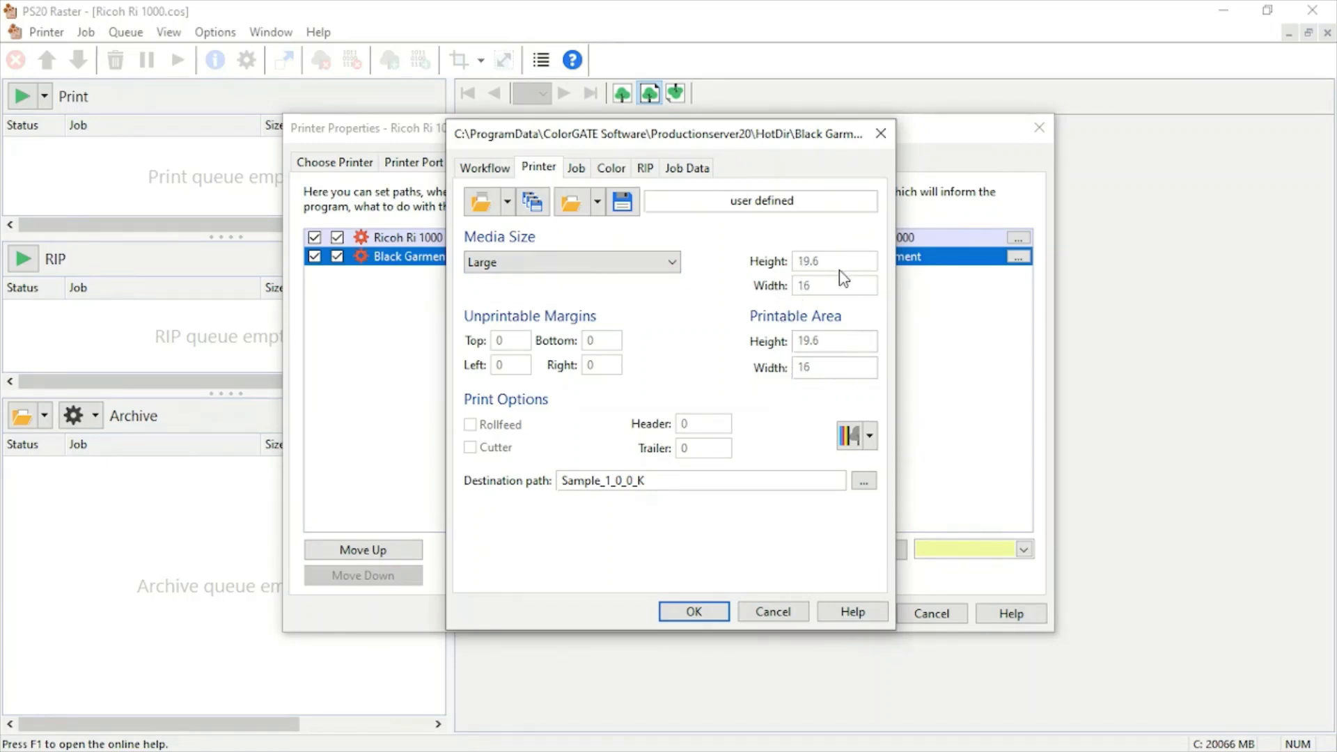
{"action": "left_click", "coordinate": [511, 265]}
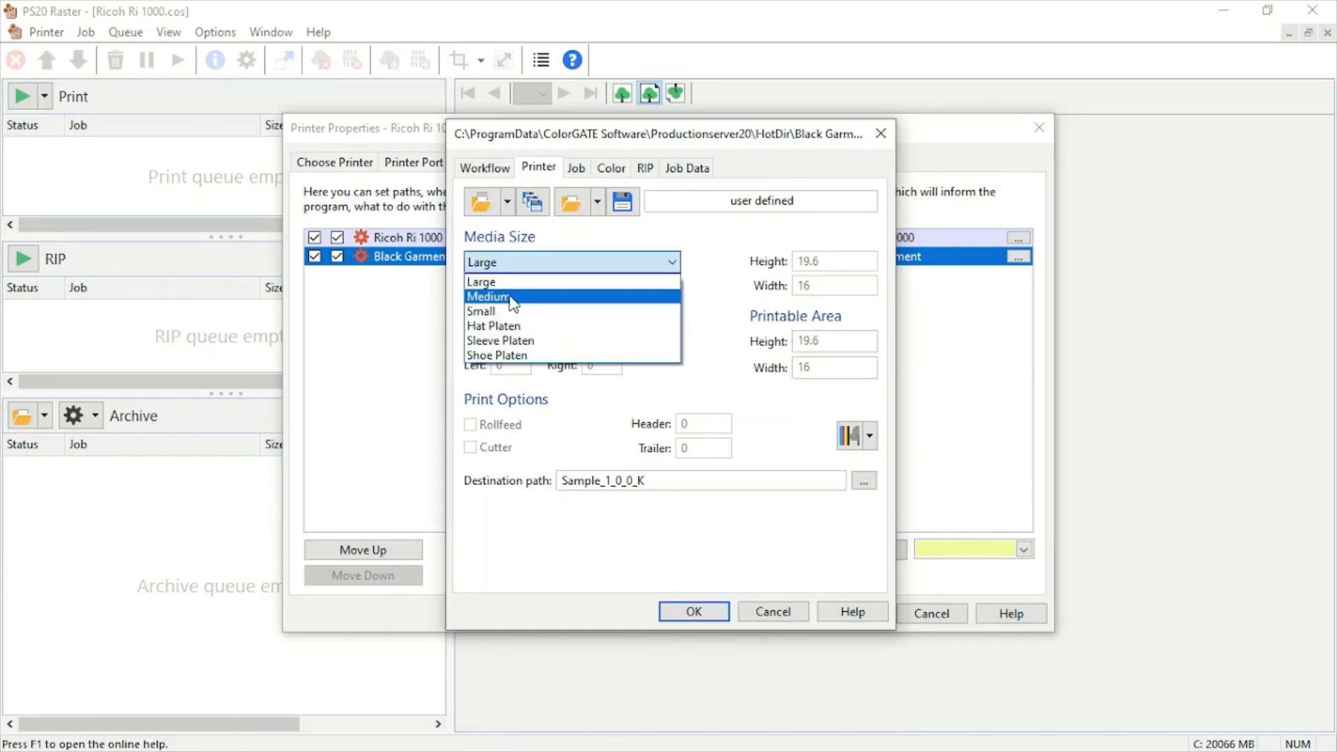
{"action": "left_click", "coordinate": [512, 298]}
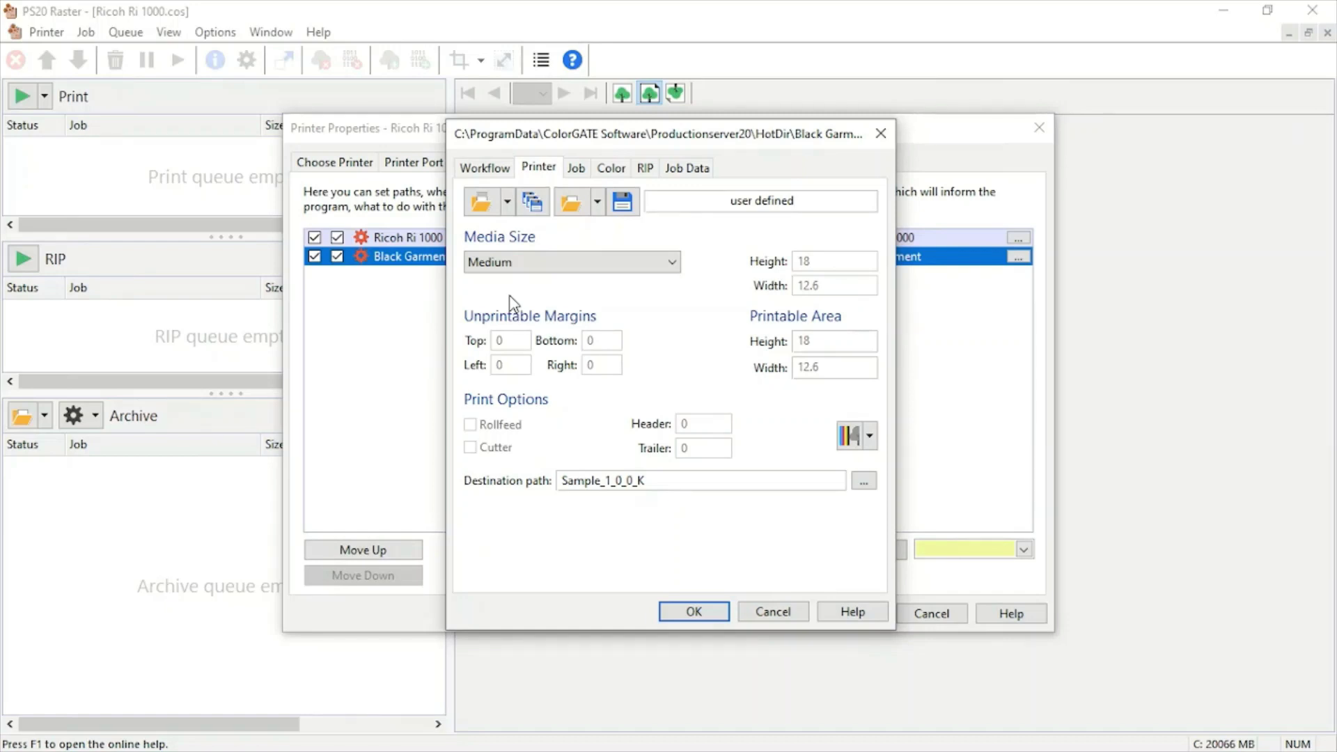
{"action": "left_click", "coordinate": [576, 168]}
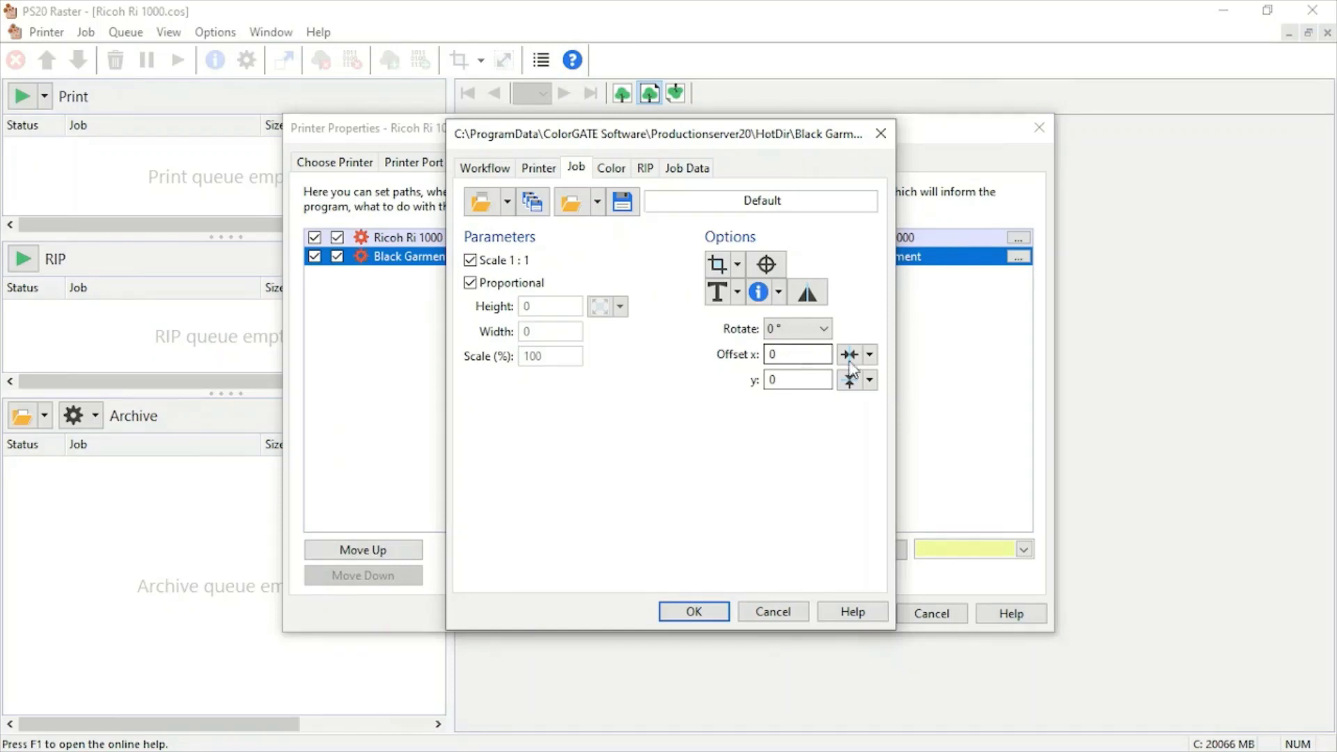
- Center Black Garment jobs horizontally and set the y offset to 1.5
{"action": "left_click", "coordinate": [871, 356]}
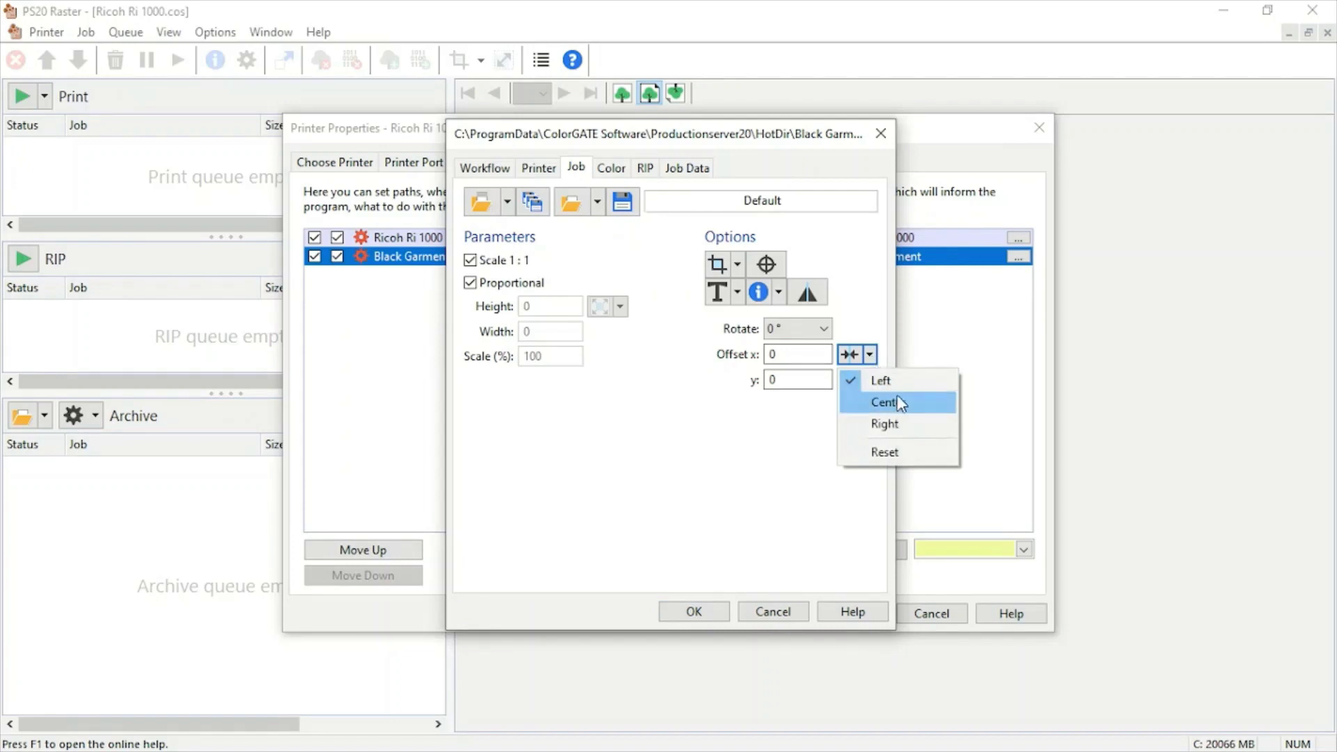
{"action": "left_click", "coordinate": [888, 403]}
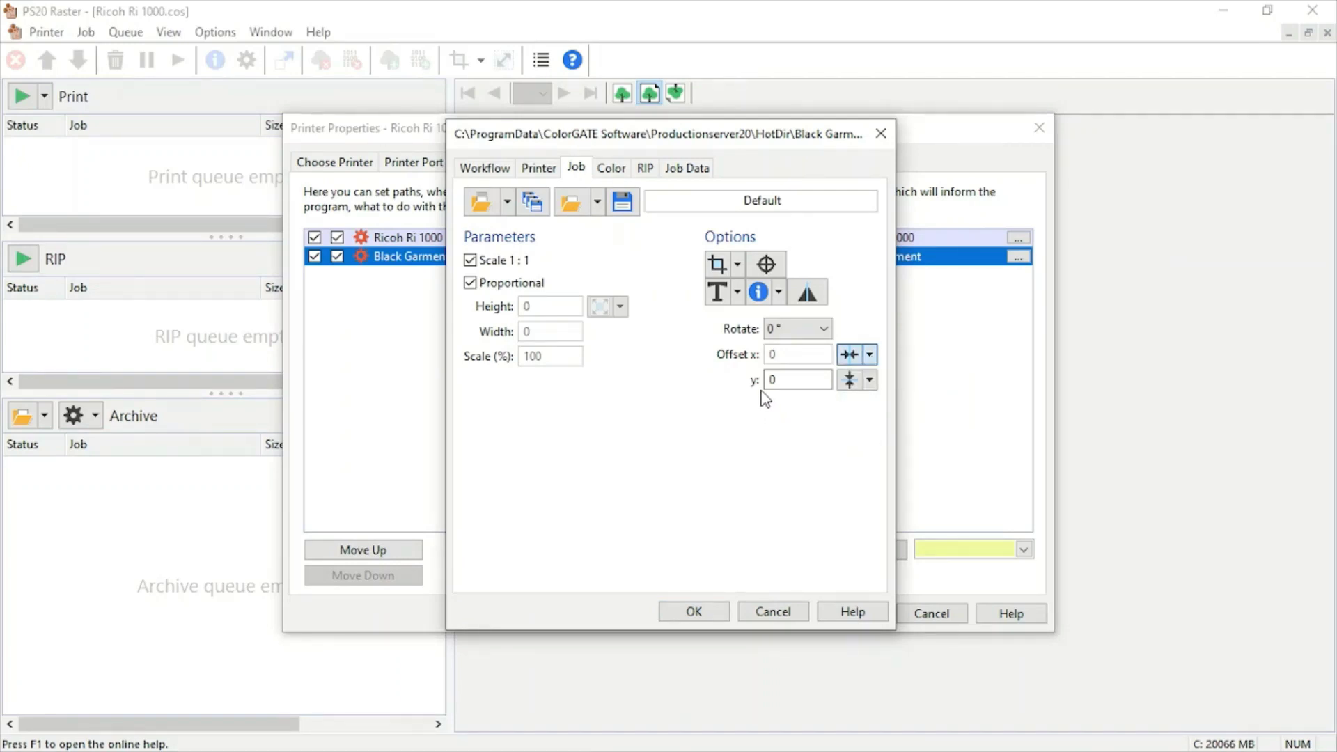
{"action": "left_click", "coordinate": [787, 383]}
{"action": "double_click", "coordinate": [790, 384]}
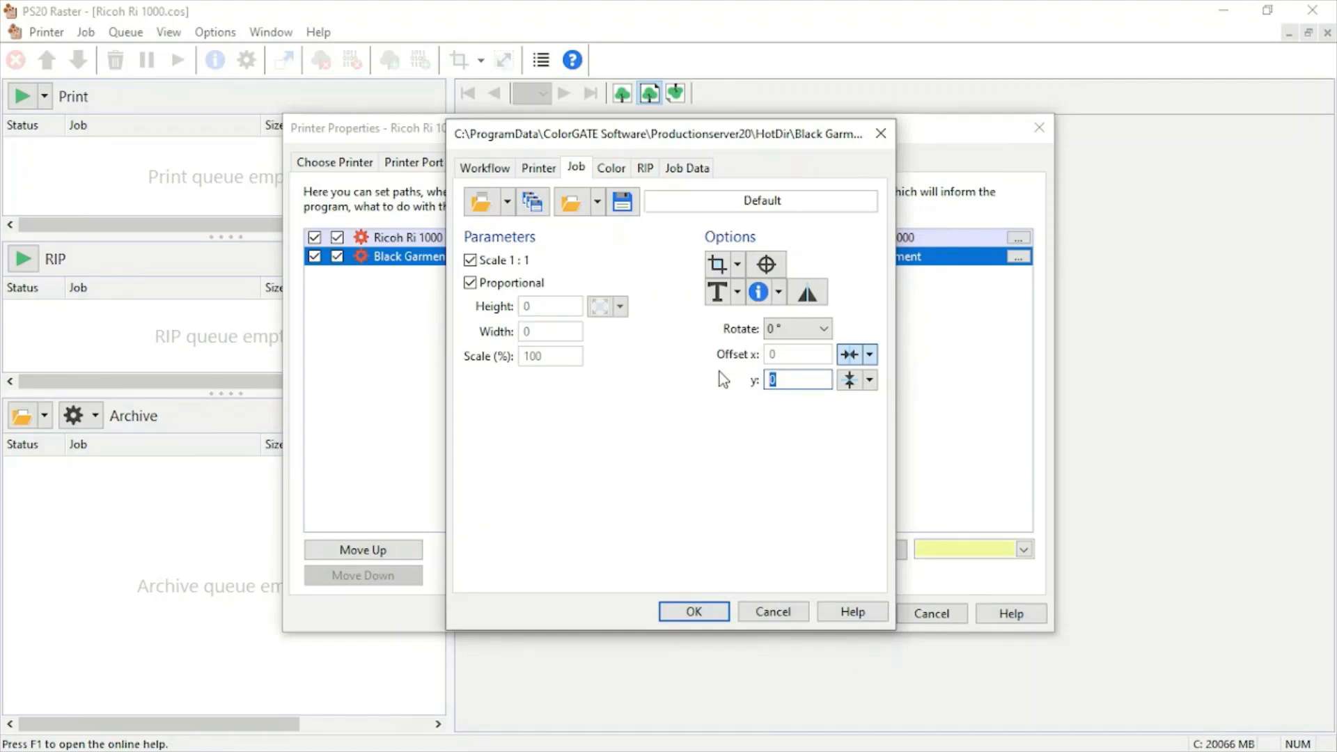
{"action": "type", "text": "1.5"}
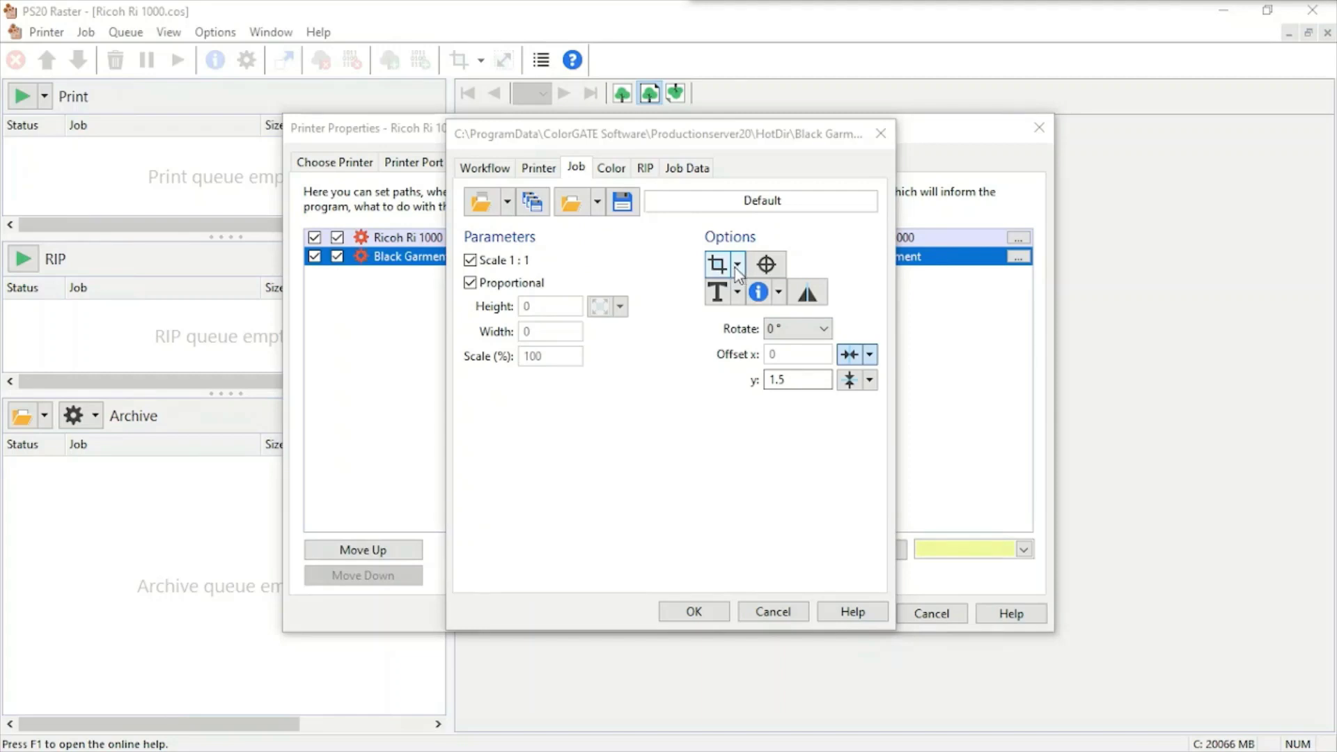
{"action": "left_click", "coordinate": [664, 273]}
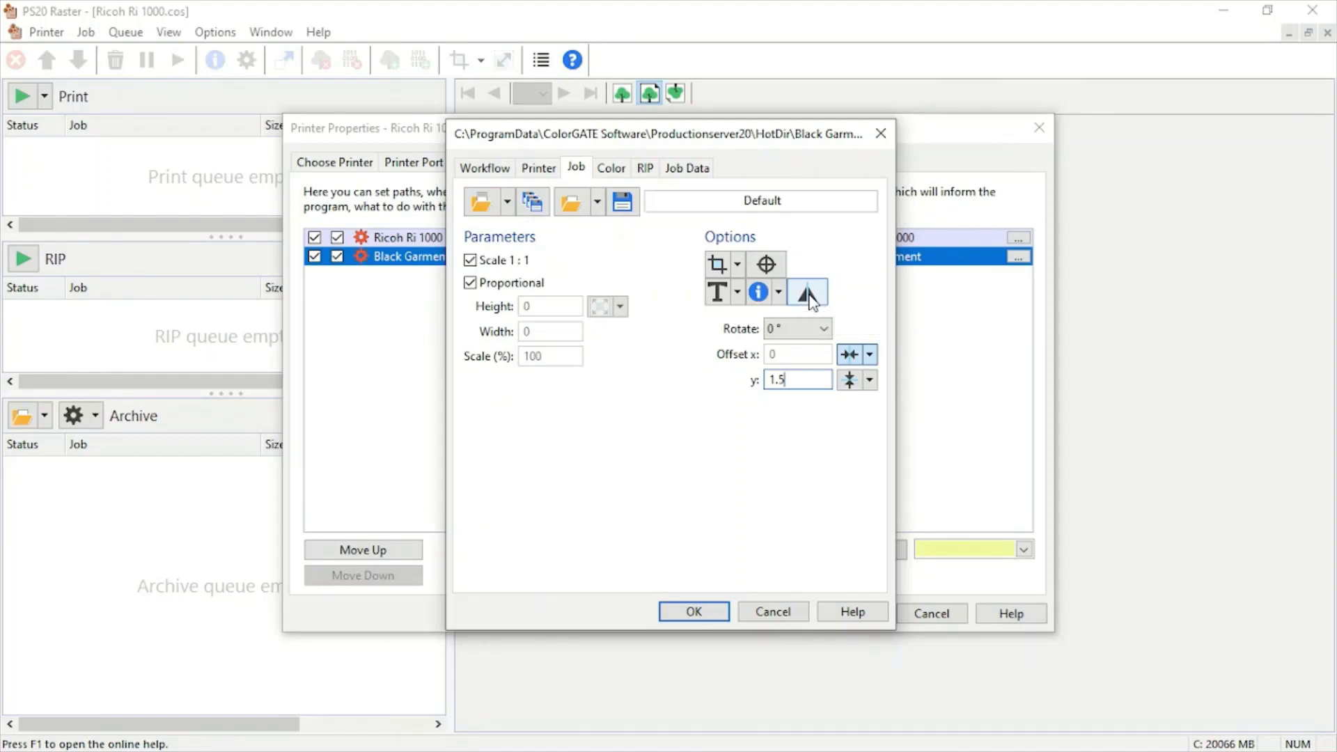
- Choose Black-Garment media, keep Ri1000_typeG1 ink, and set SuperFine 1200x1200dpi 16Pass metamode
{"action": "left_click", "coordinate": [611, 168]}
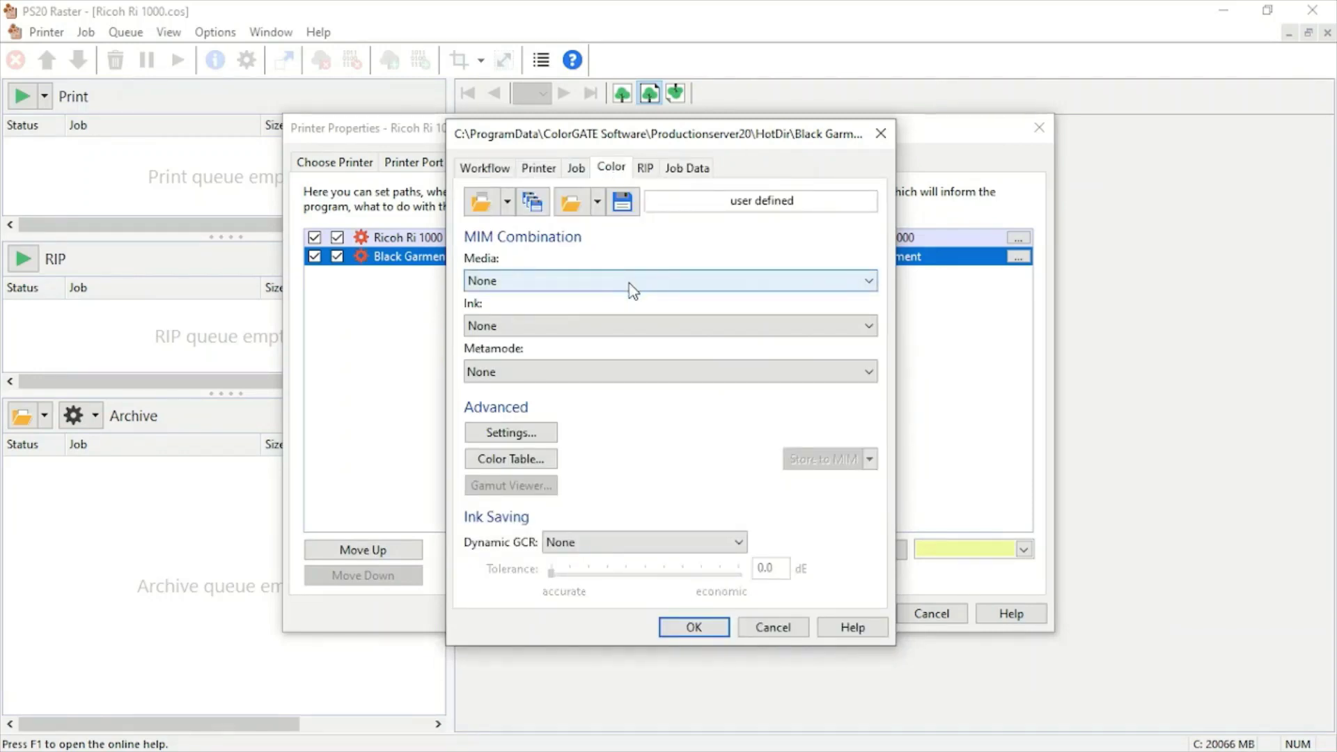
{"action": "left_click", "coordinate": [632, 288]}
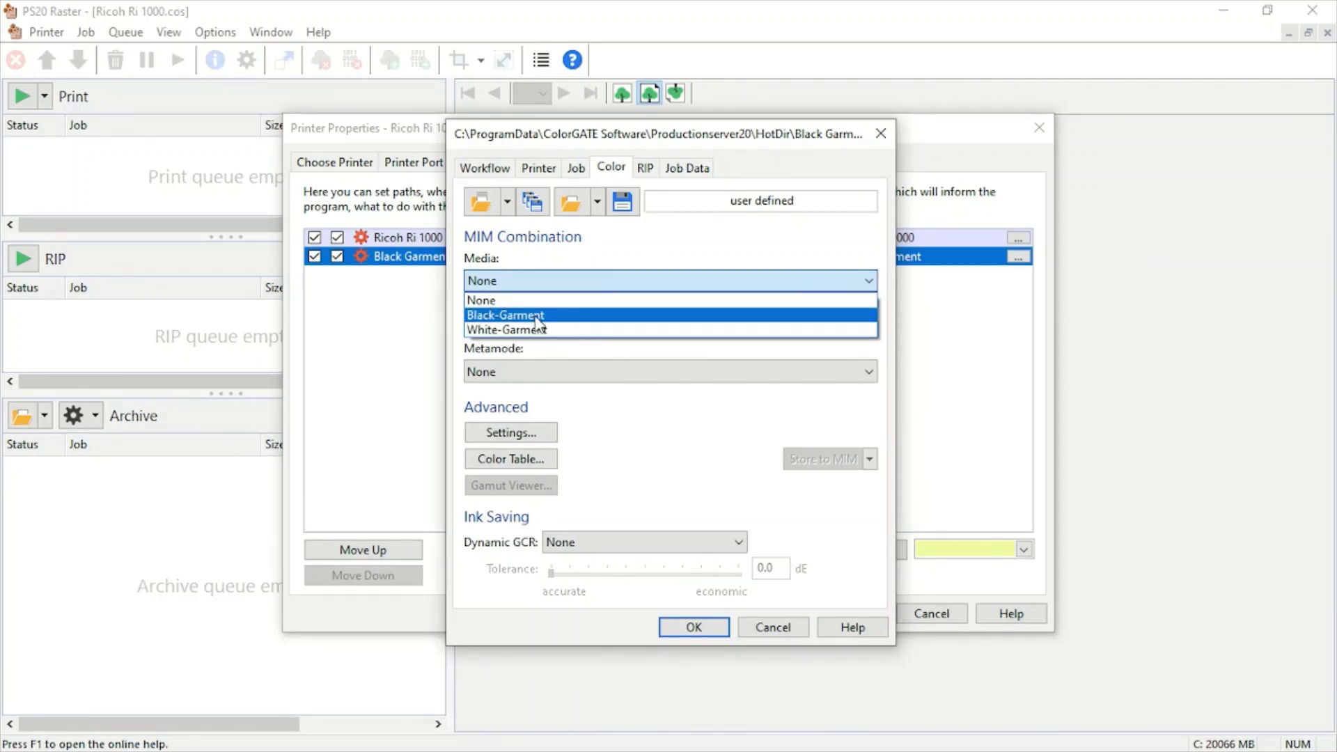
{"action": "left_click", "coordinate": [537, 317]}
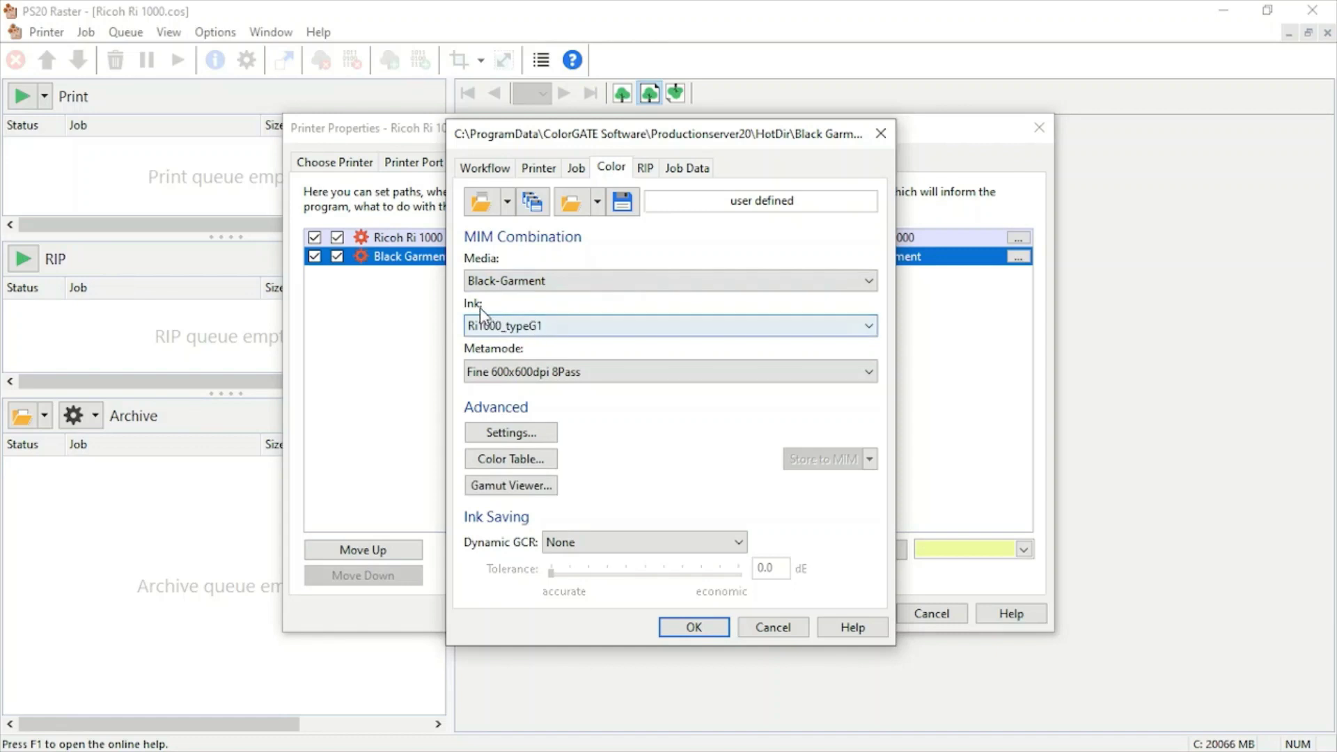
{"action": "left_click", "coordinate": [600, 328]}
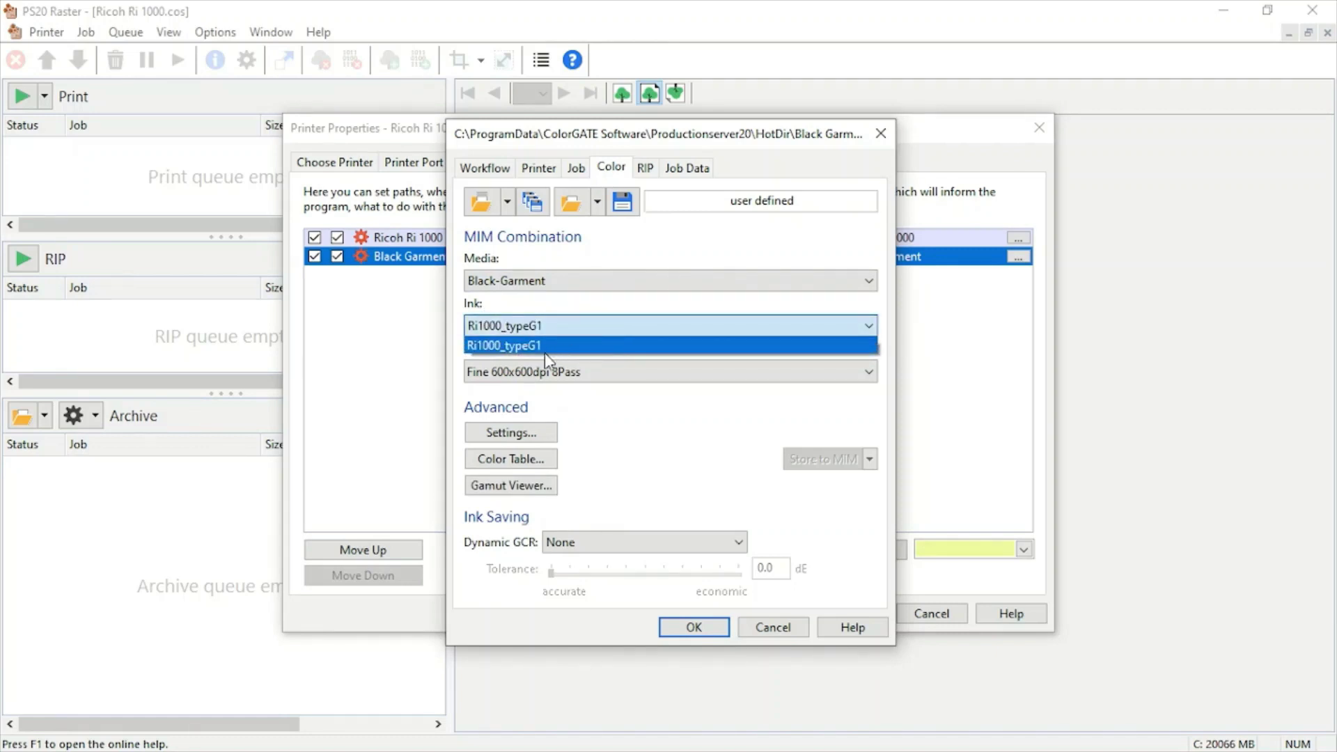
{"action": "left_click", "coordinate": [588, 327]}
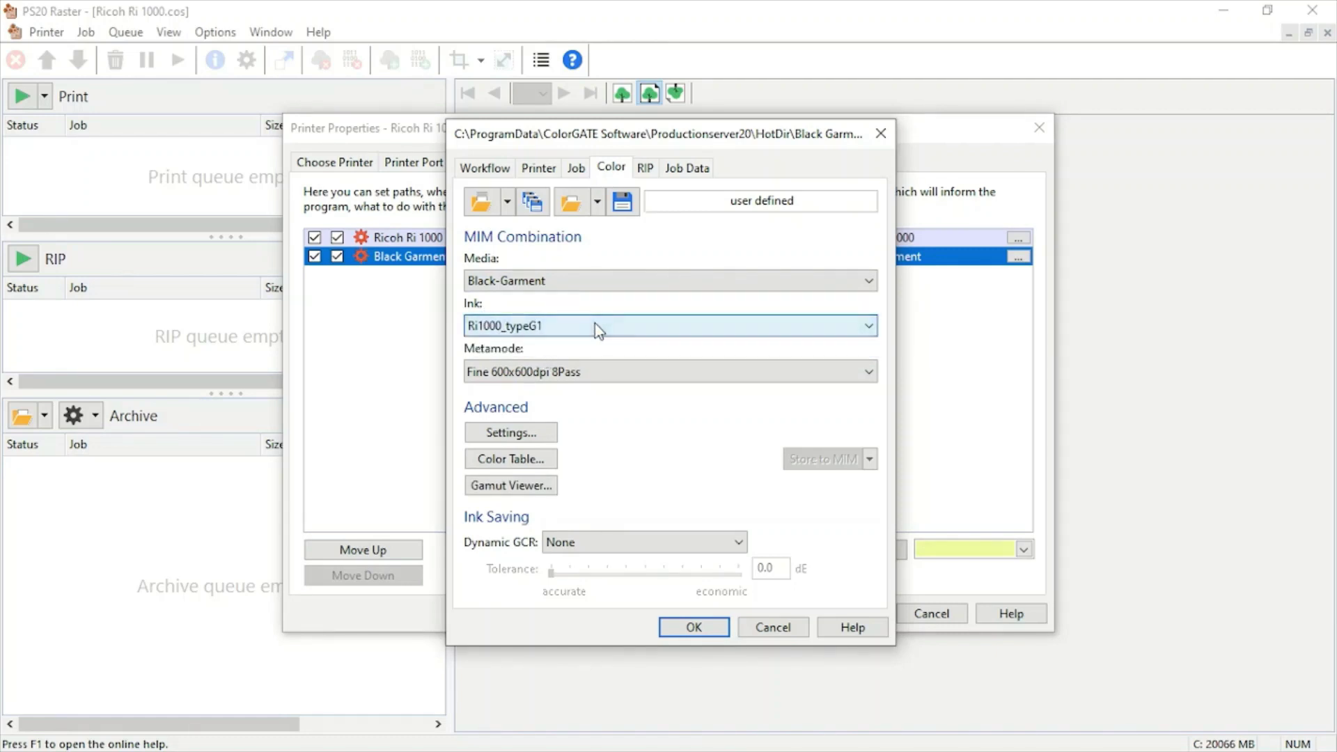
{"action": "left_click", "coordinate": [605, 373]}
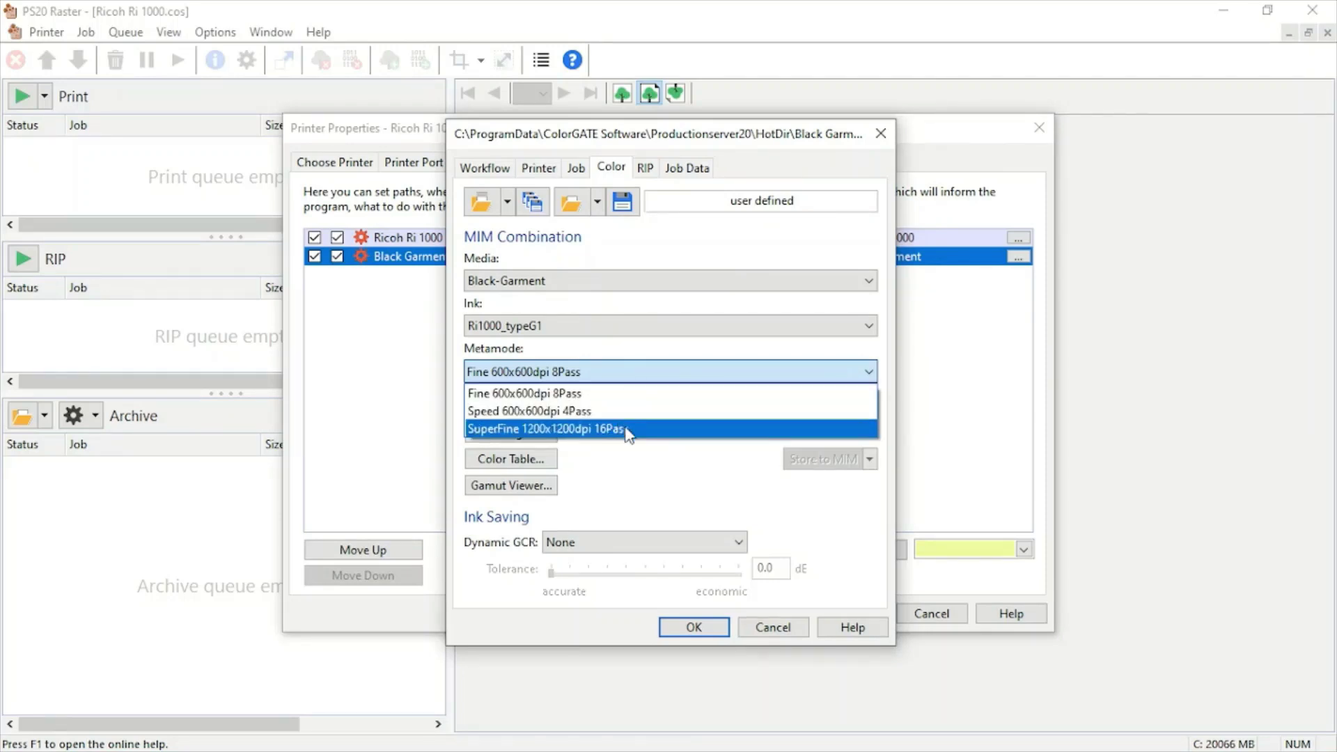
{"action": "left_click", "coordinate": [631, 431]}
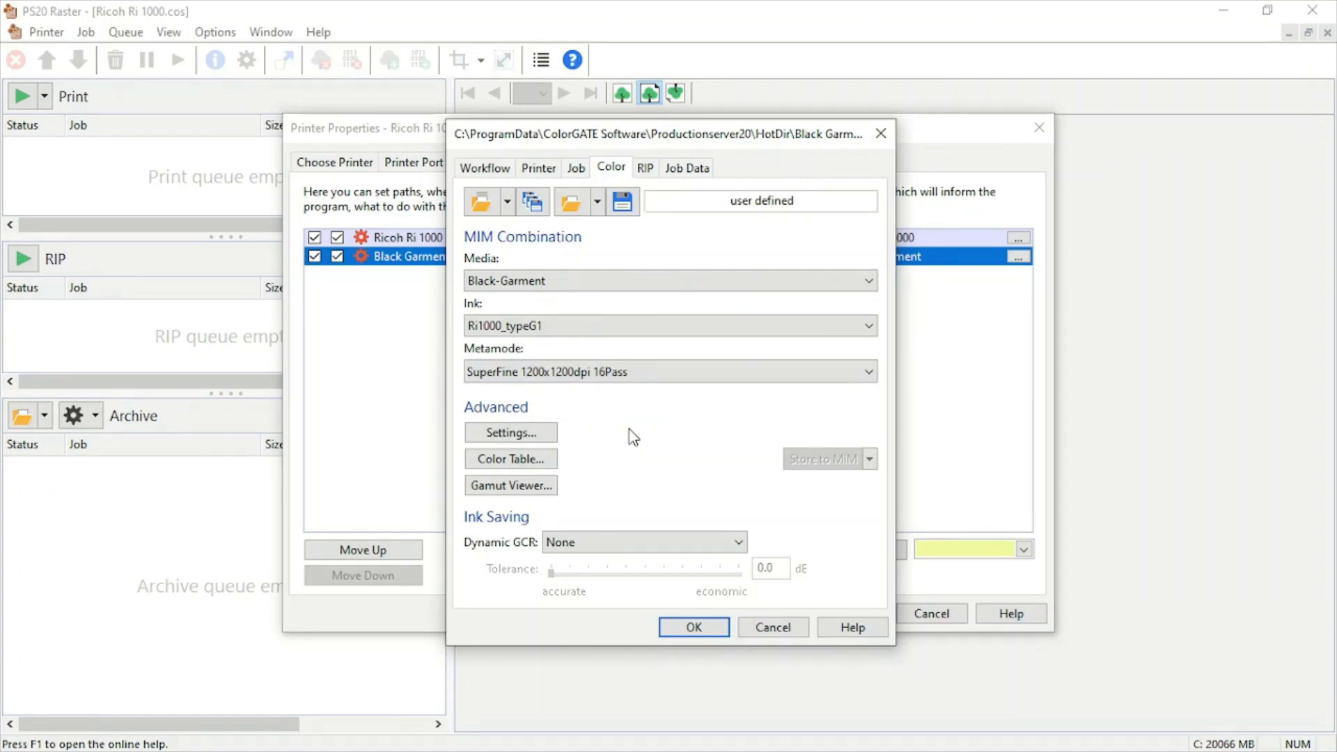
{"action": "left_click", "coordinate": [1036, 55]}
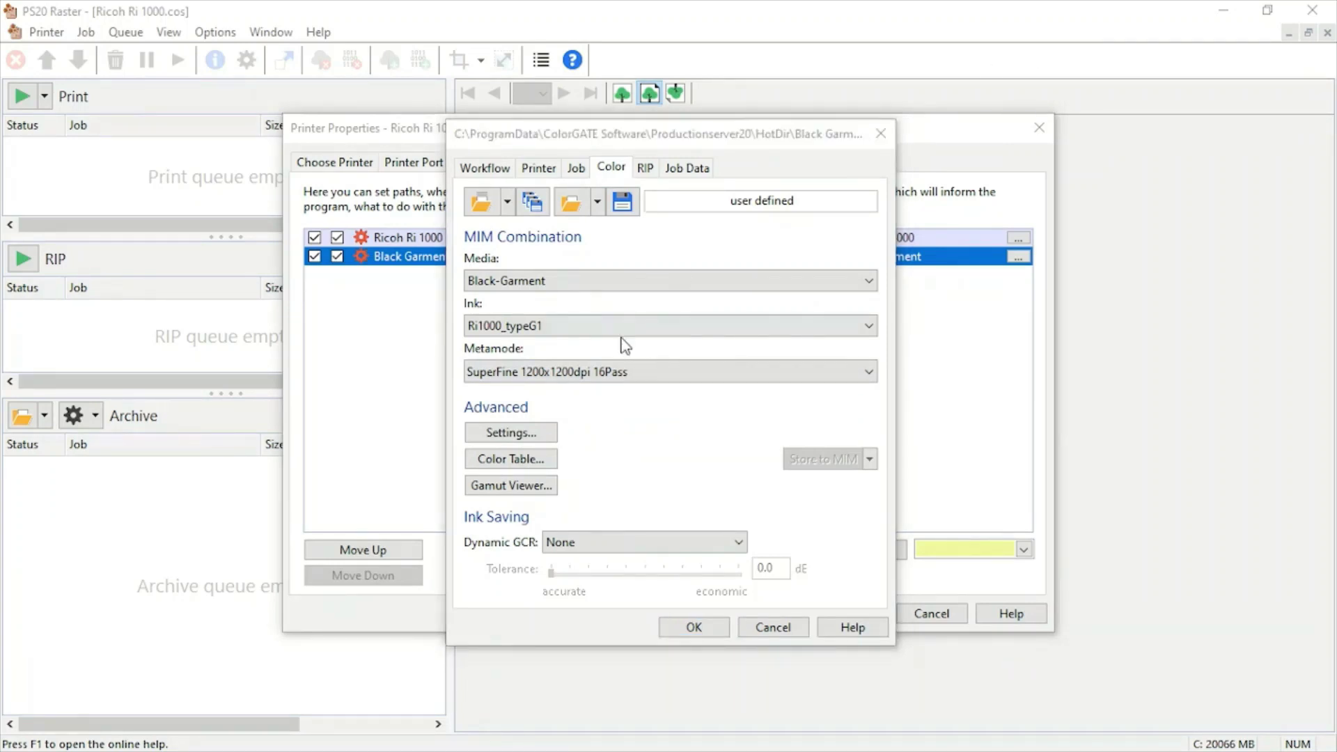
{"action": "left_click", "coordinate": [516, 434]}
- Keep the AdobeRGB1998 RGB profile, the existing output profile and no saturation enhancement
{"action": "left_click", "coordinate": [517, 434]}
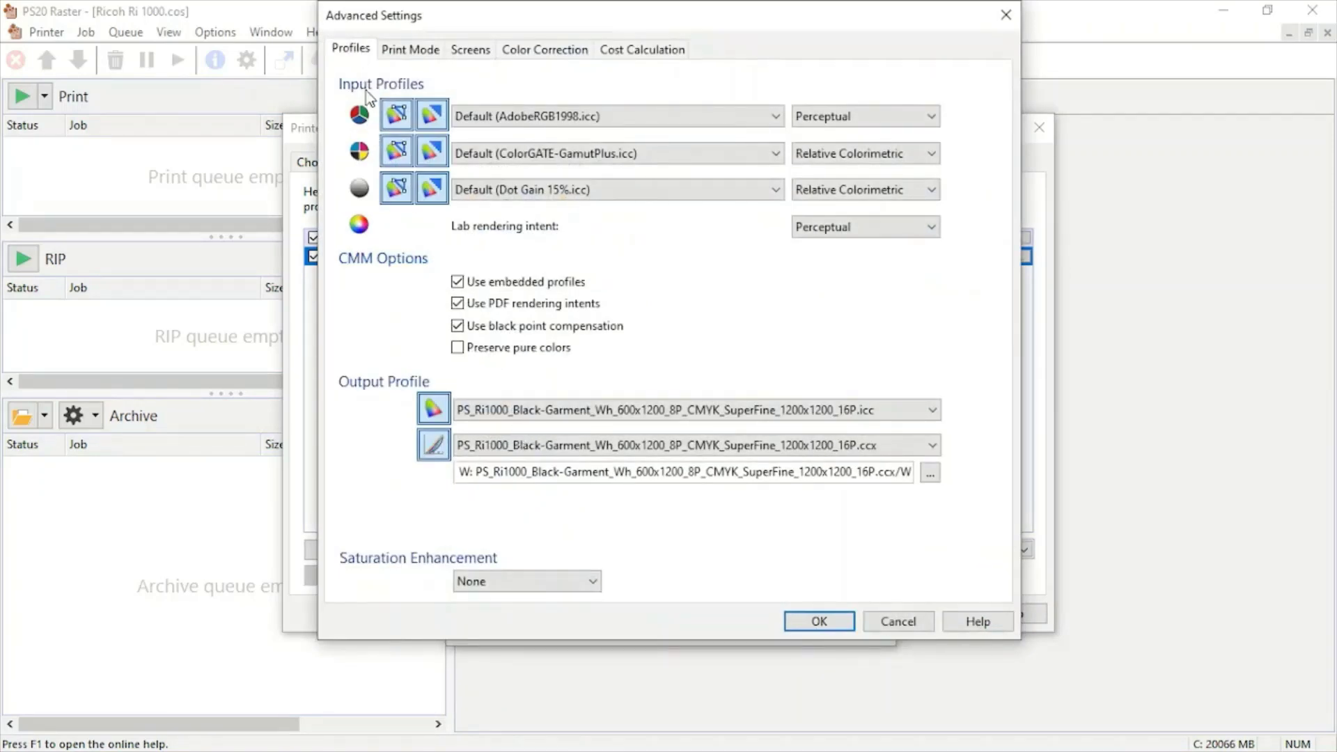
{"action": "left_click", "coordinate": [632, 126]}
{"action": "left_click", "coordinate": [629, 119]}
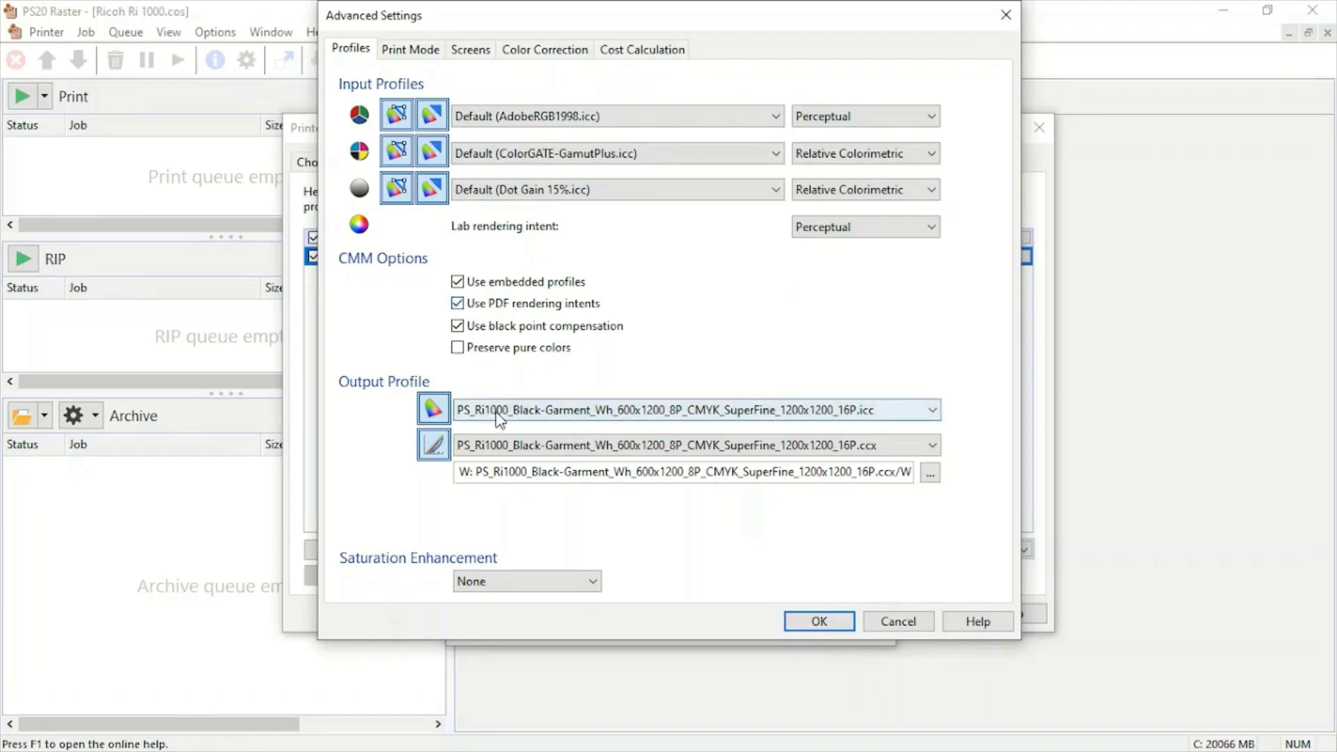
{"action": "left_click", "coordinate": [635, 414]}
{"action": "left_click", "coordinate": [651, 415]}
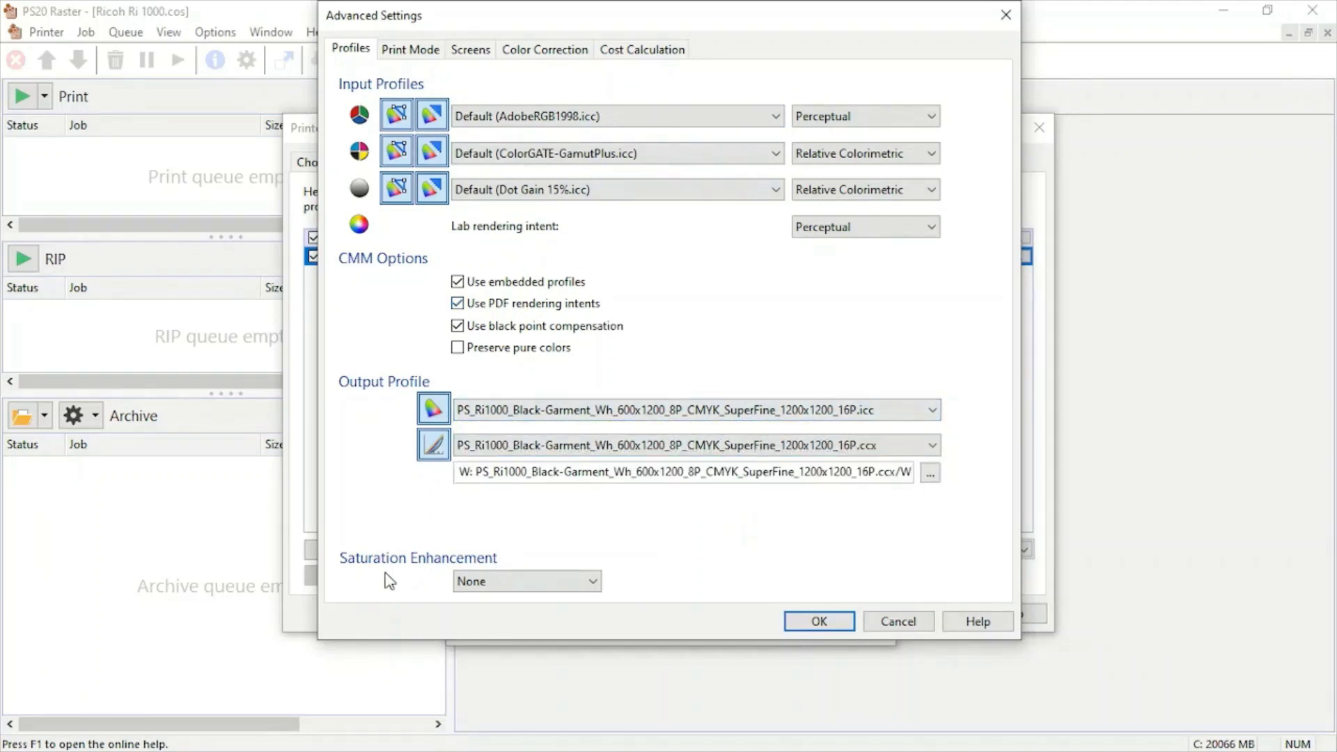
{"action": "left_click", "coordinate": [523, 585]}
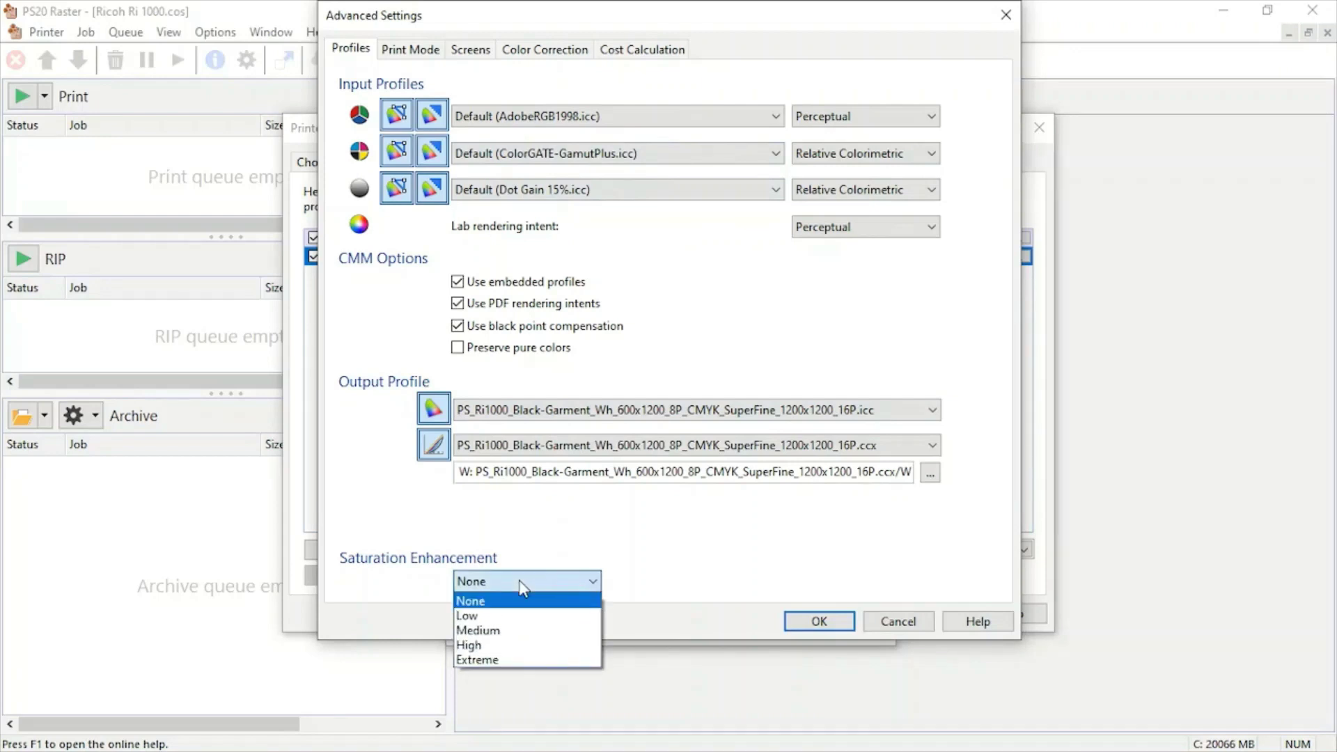
{"action": "left_click", "coordinate": [575, 564]}
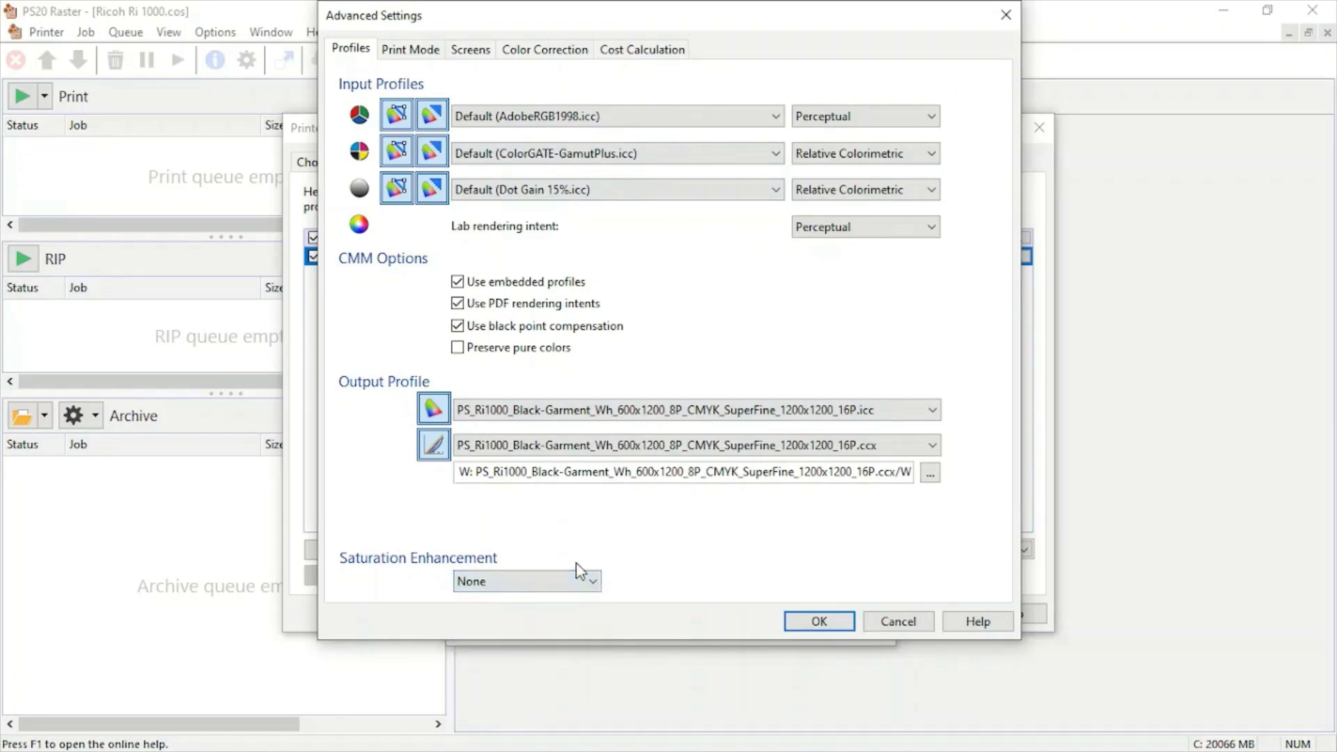
- Keep the Super Fine BiDir printmode and White 600x1200 8pass BiDir 2bit white printmode
{"action": "left_click", "coordinate": [408, 53]}
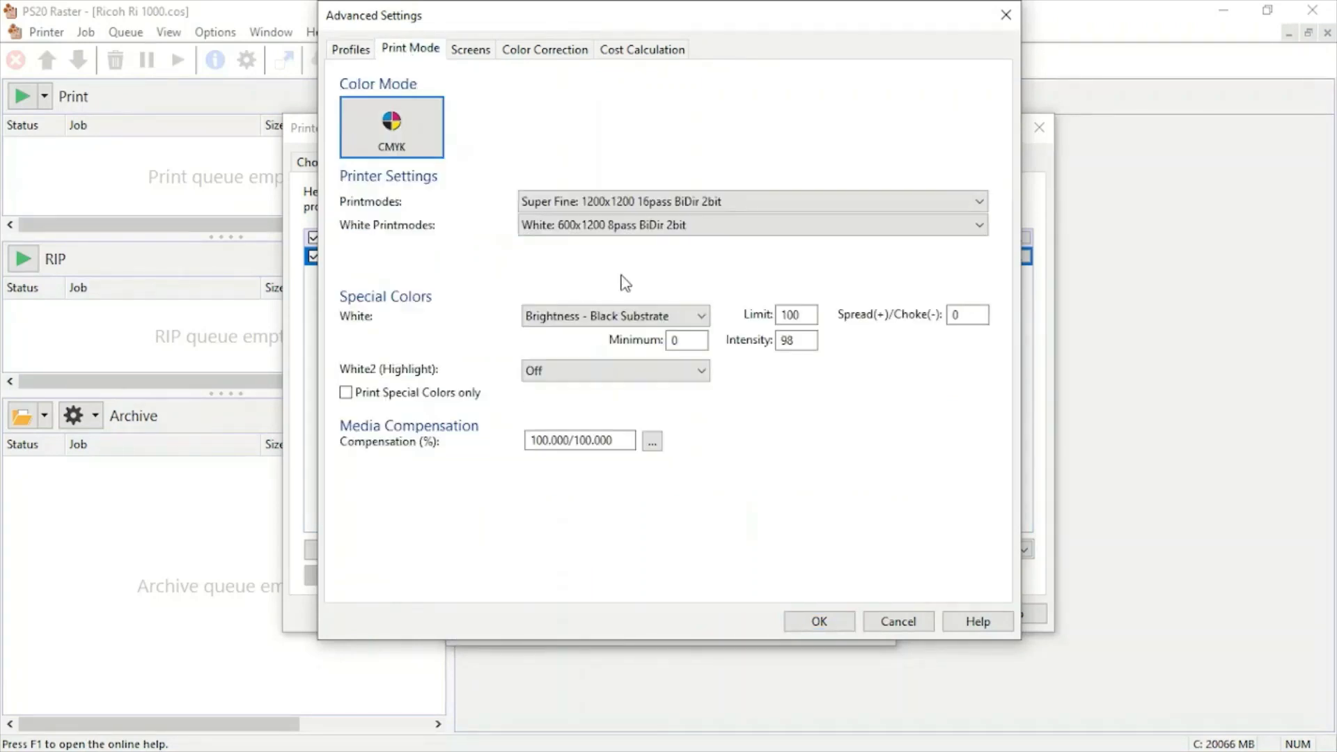
{"action": "left_click", "coordinate": [775, 203]}
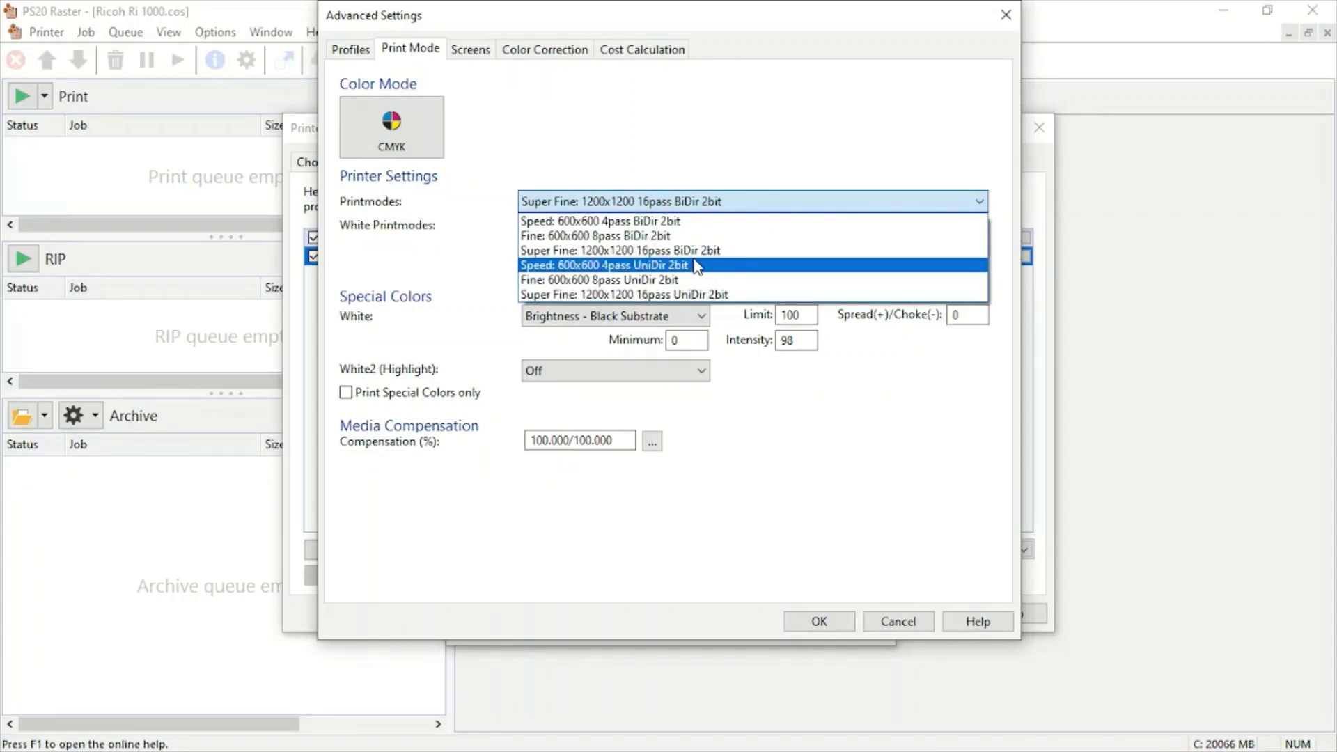
{"action": "left_click", "coordinate": [676, 158]}
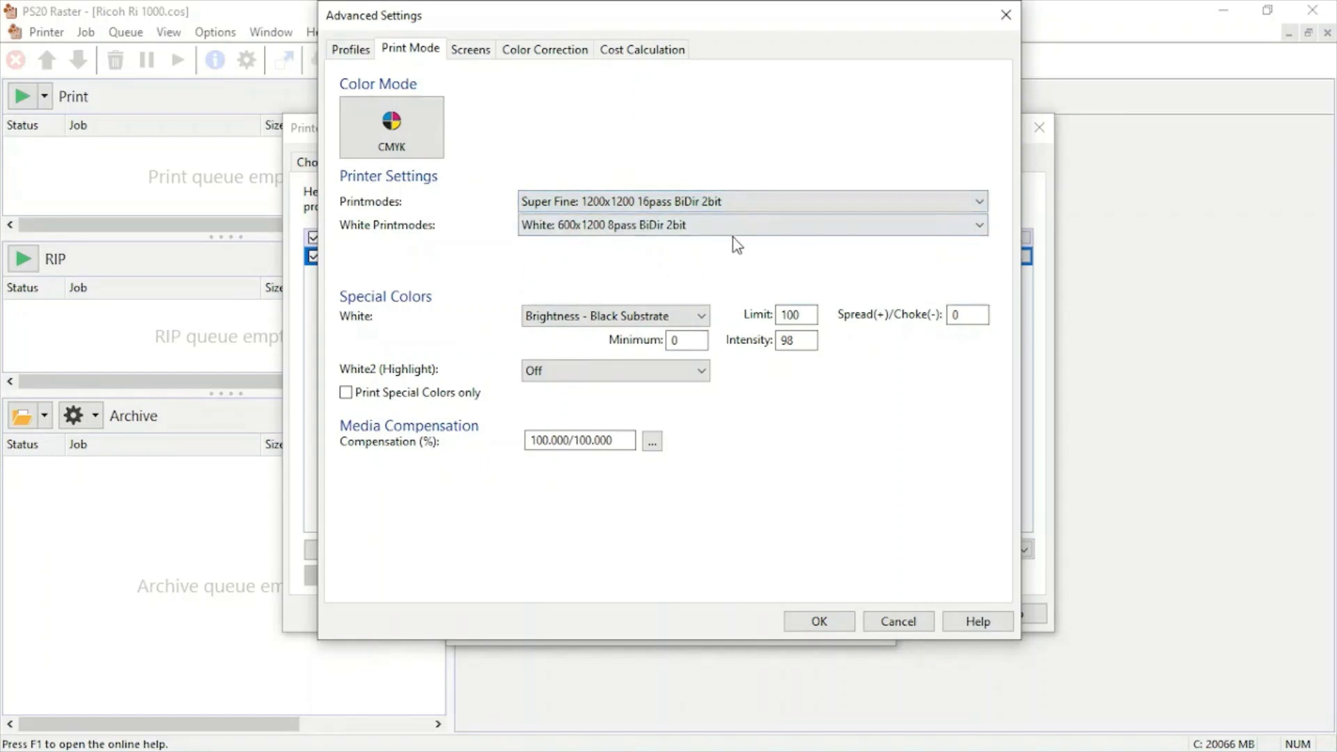
{"action": "left_click", "coordinate": [751, 224]}
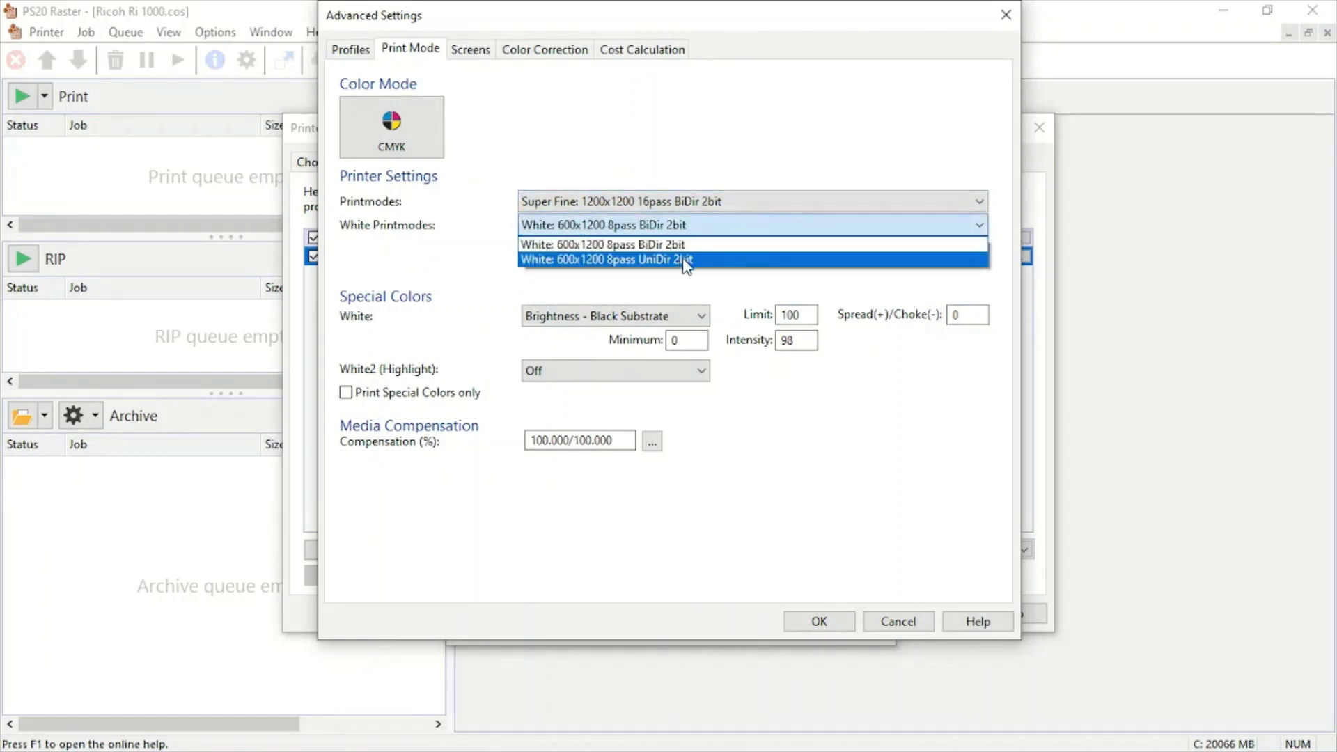
{"action": "left_click", "coordinate": [701, 291]}
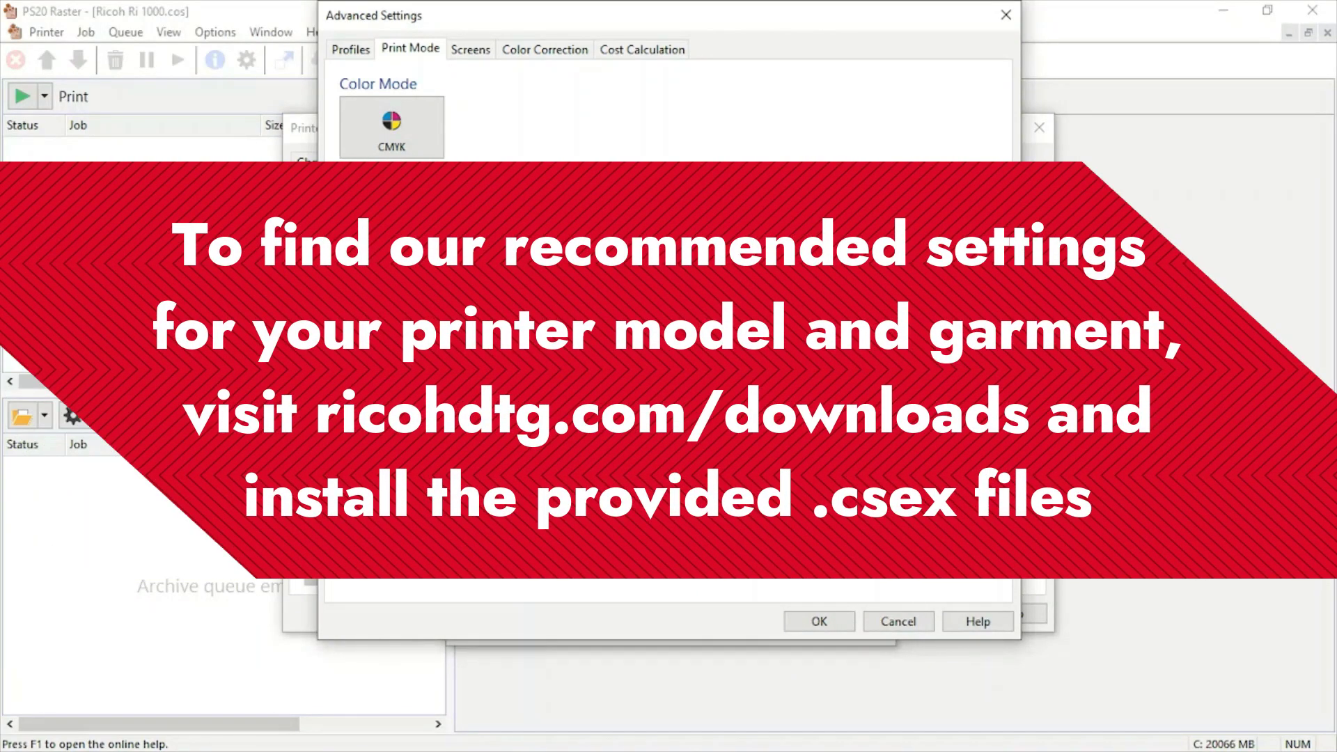
- Keep Speed Screen as the screening method
{"action": "left_click", "coordinate": [469, 50]}
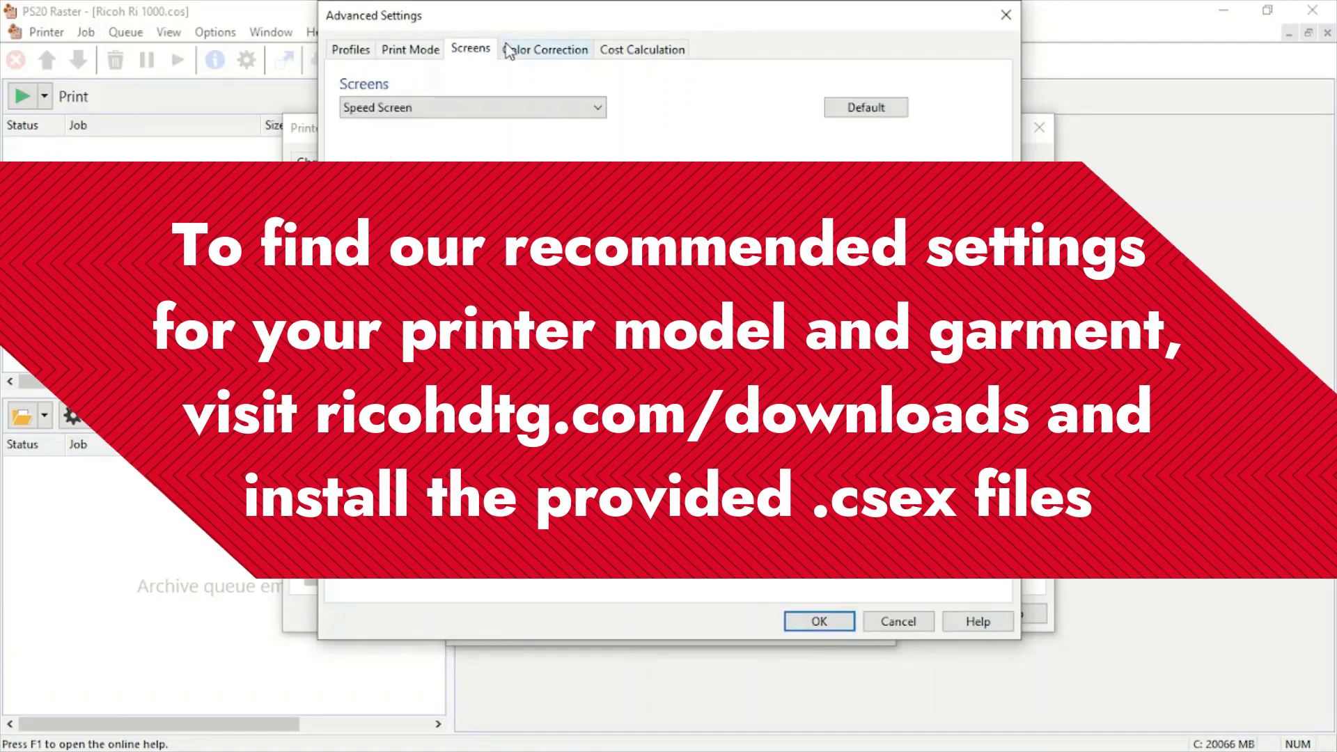
{"action": "left_click", "coordinate": [449, 108]}
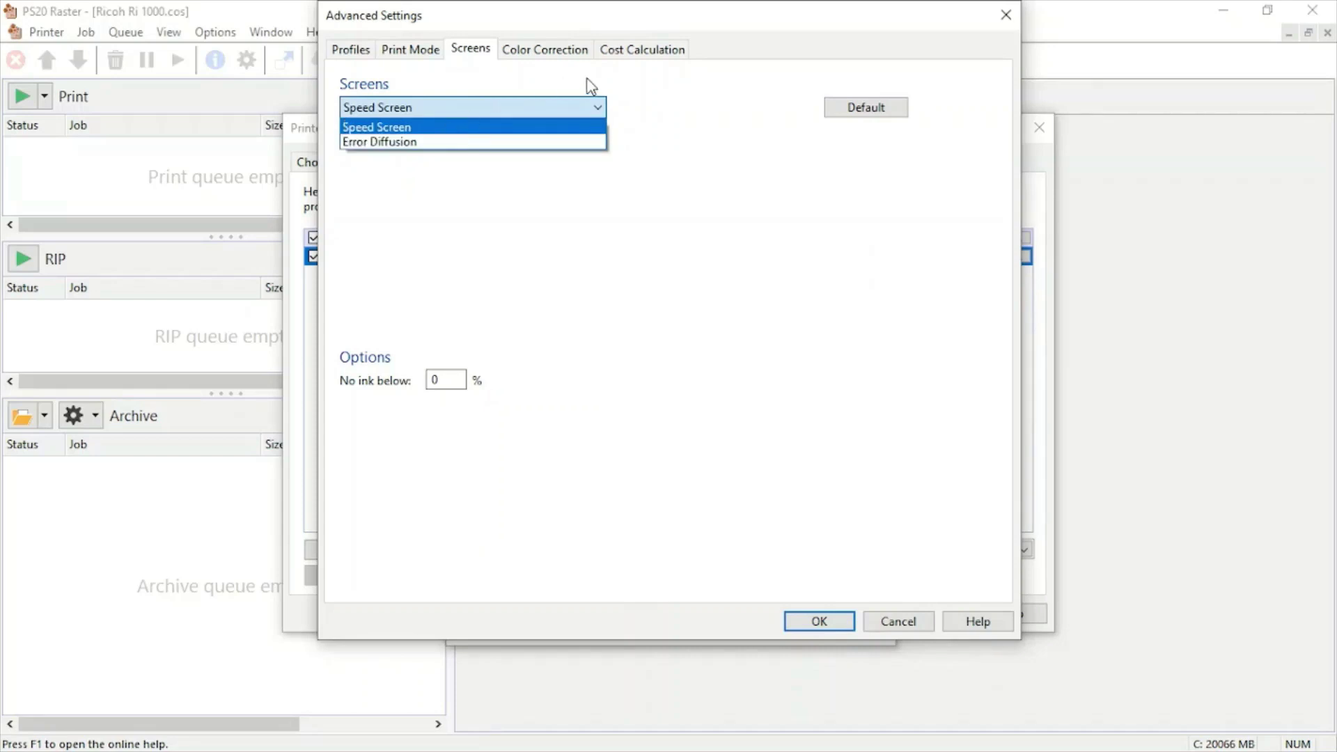
{"action": "left_click", "coordinate": [590, 86]}
- Add and reset a cyan curve point, review cost calculation, and accept the settings
{"action": "left_click", "coordinate": [532, 53]}
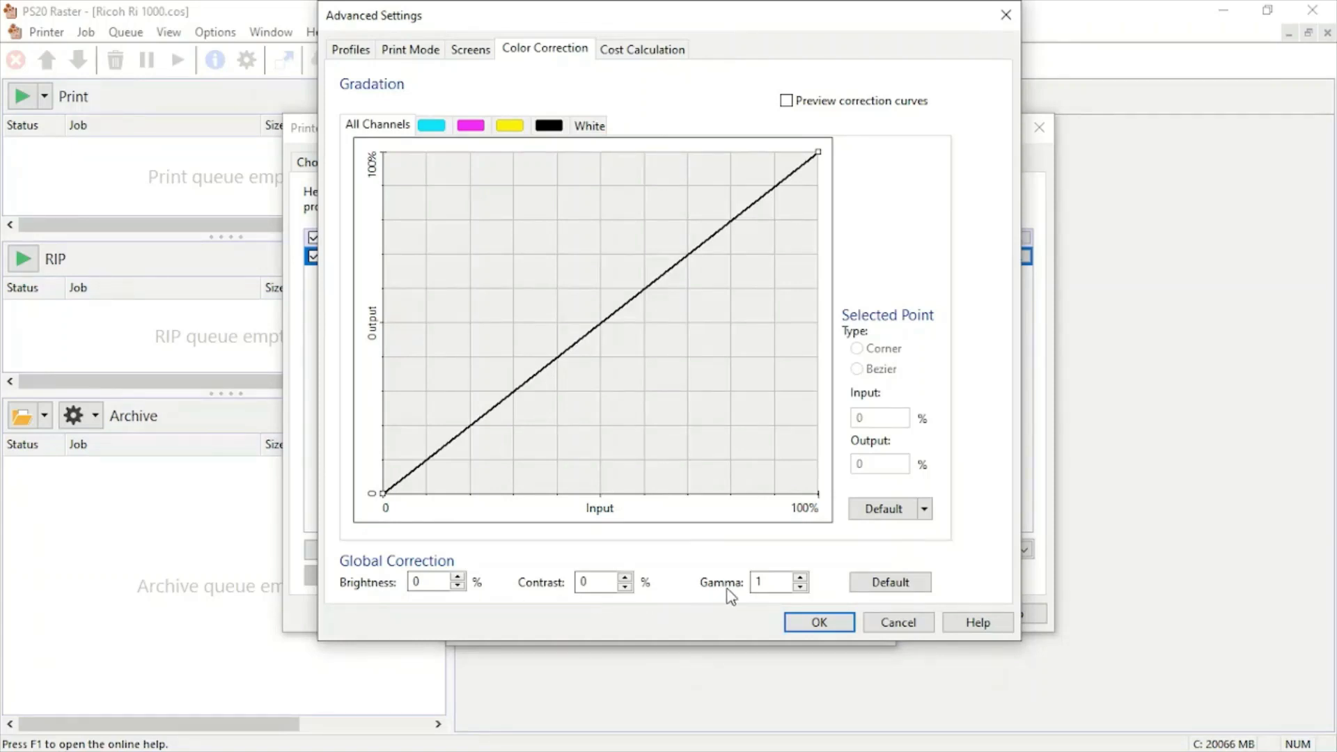
{"action": "left_click", "coordinate": [443, 133]}
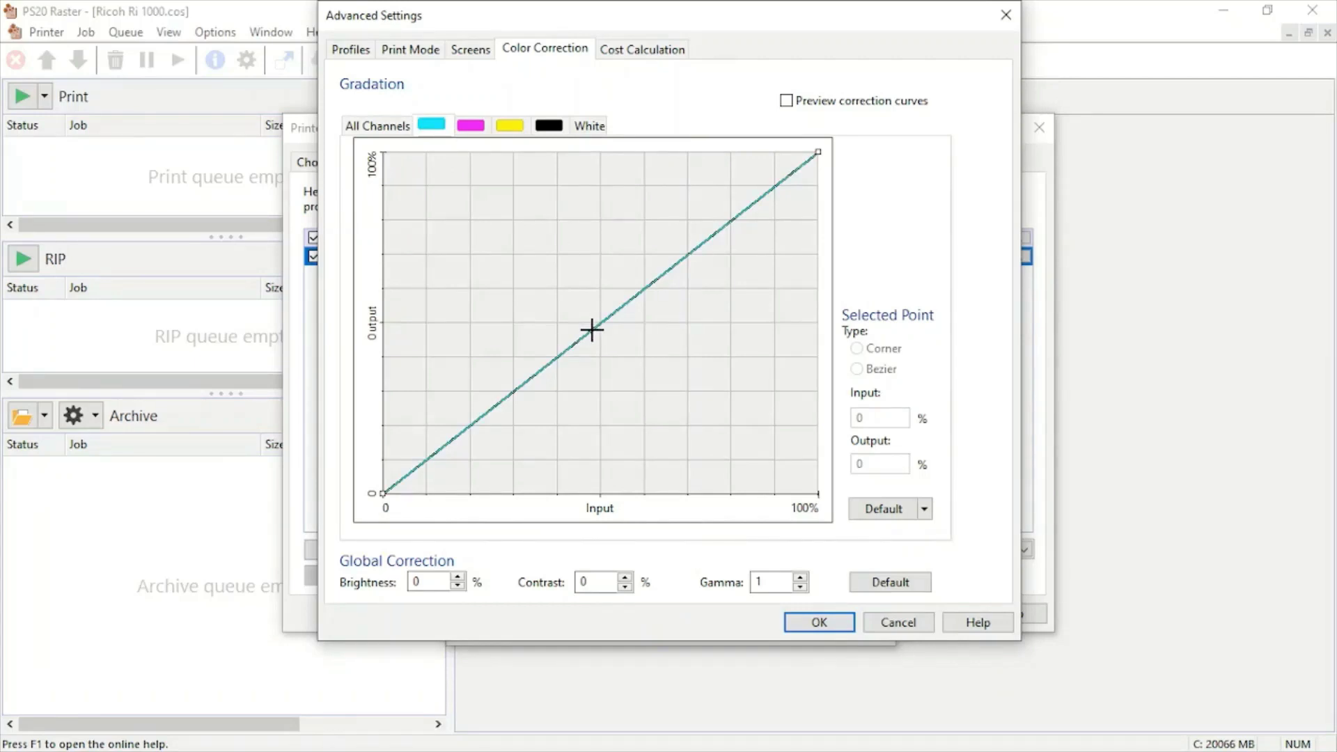
{"action": "mouse_move", "coordinate": [592, 330]}
{"action": "left_mouse_down"}
{"action": "mouse_move", "coordinate": [537, 281]}
{"action": "mouse_move", "coordinate": [593, 331]}
{"action": "left_mouse_up"}
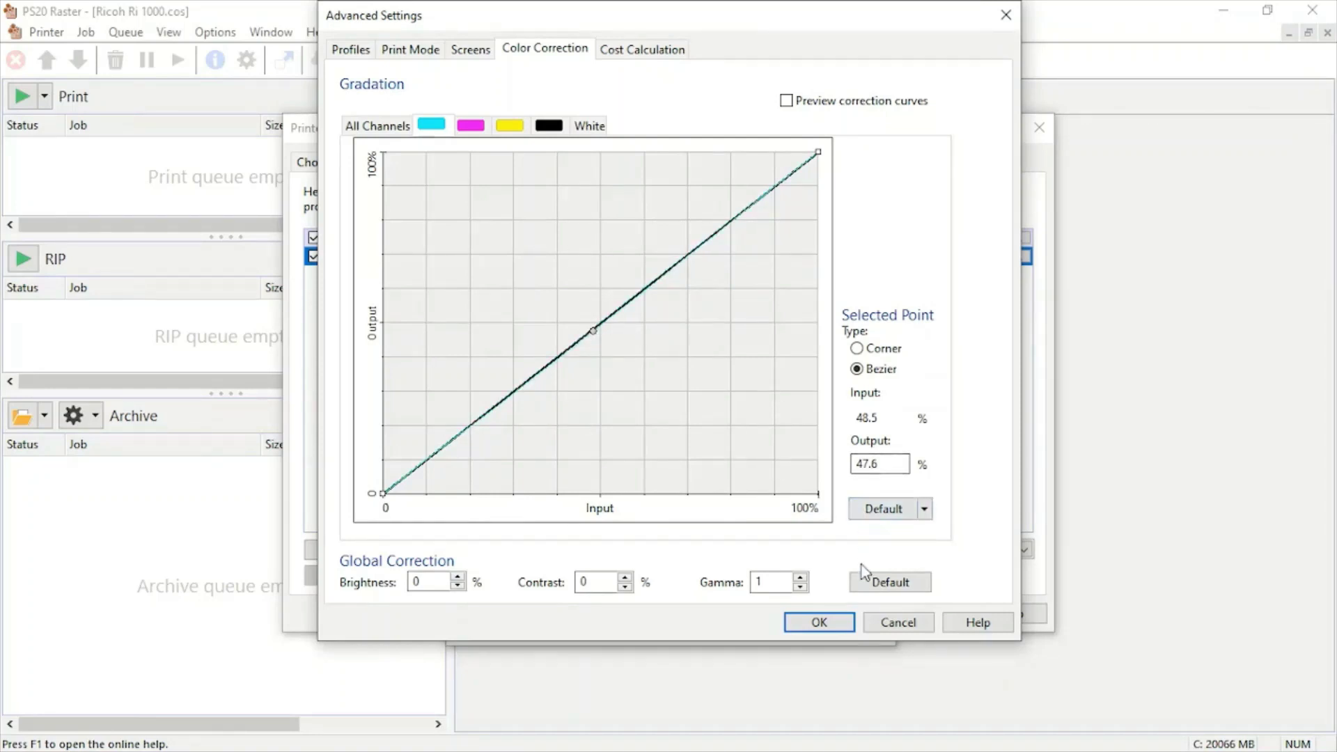
{"action": "left_click", "coordinate": [894, 516]}
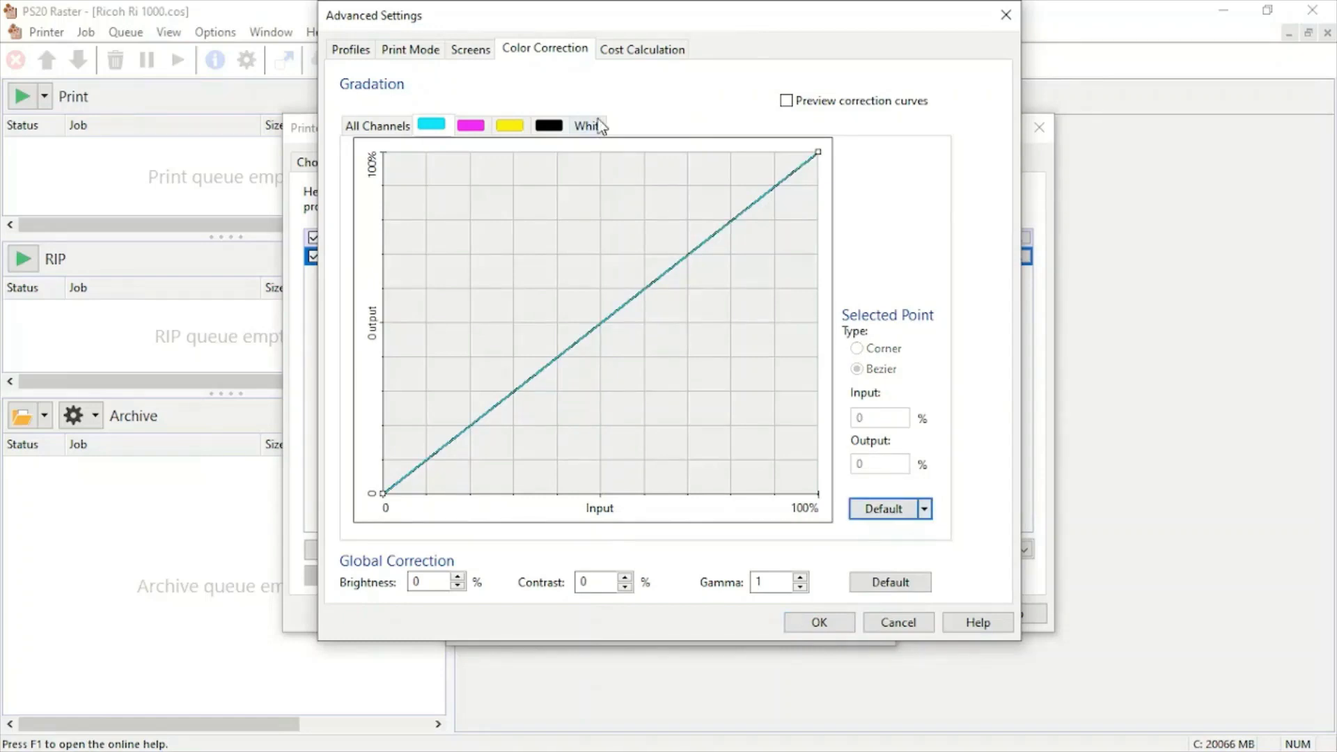
{"action": "left_click", "coordinate": [659, 51]}
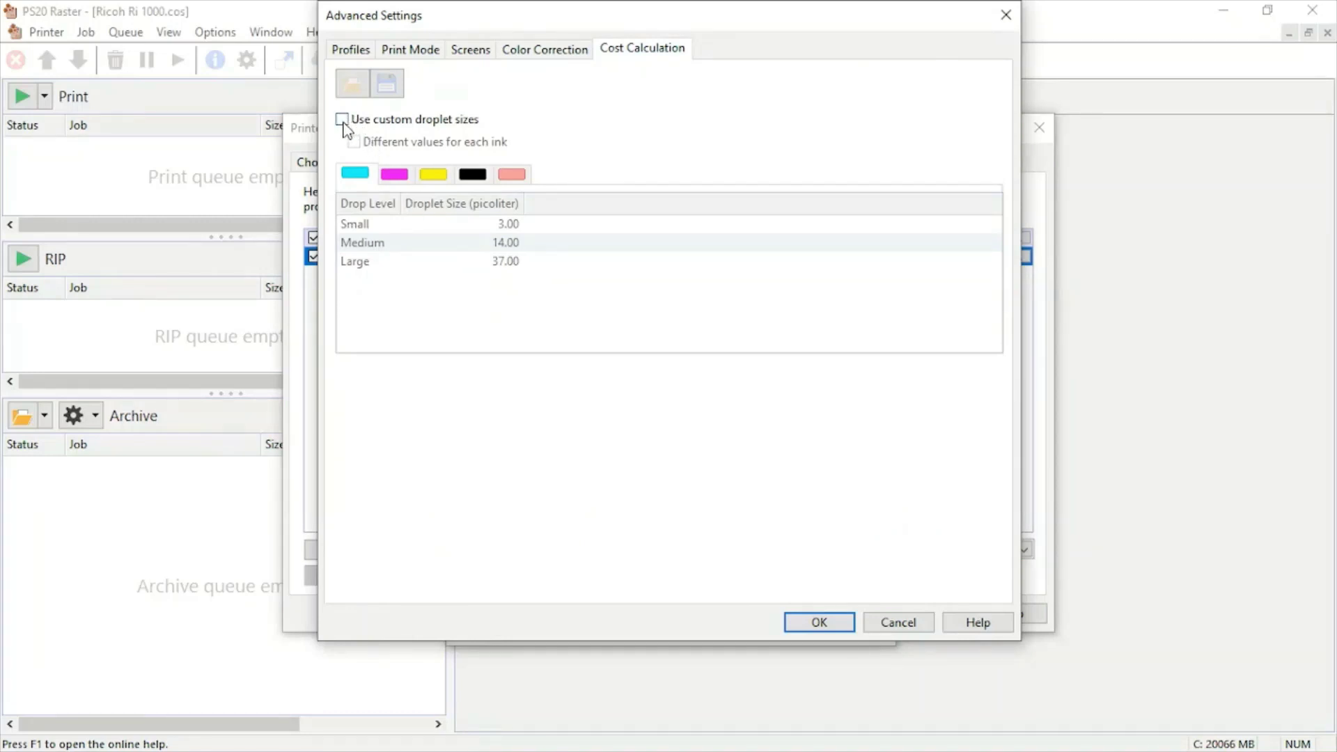
{"action": "left_click", "coordinate": [843, 624]}
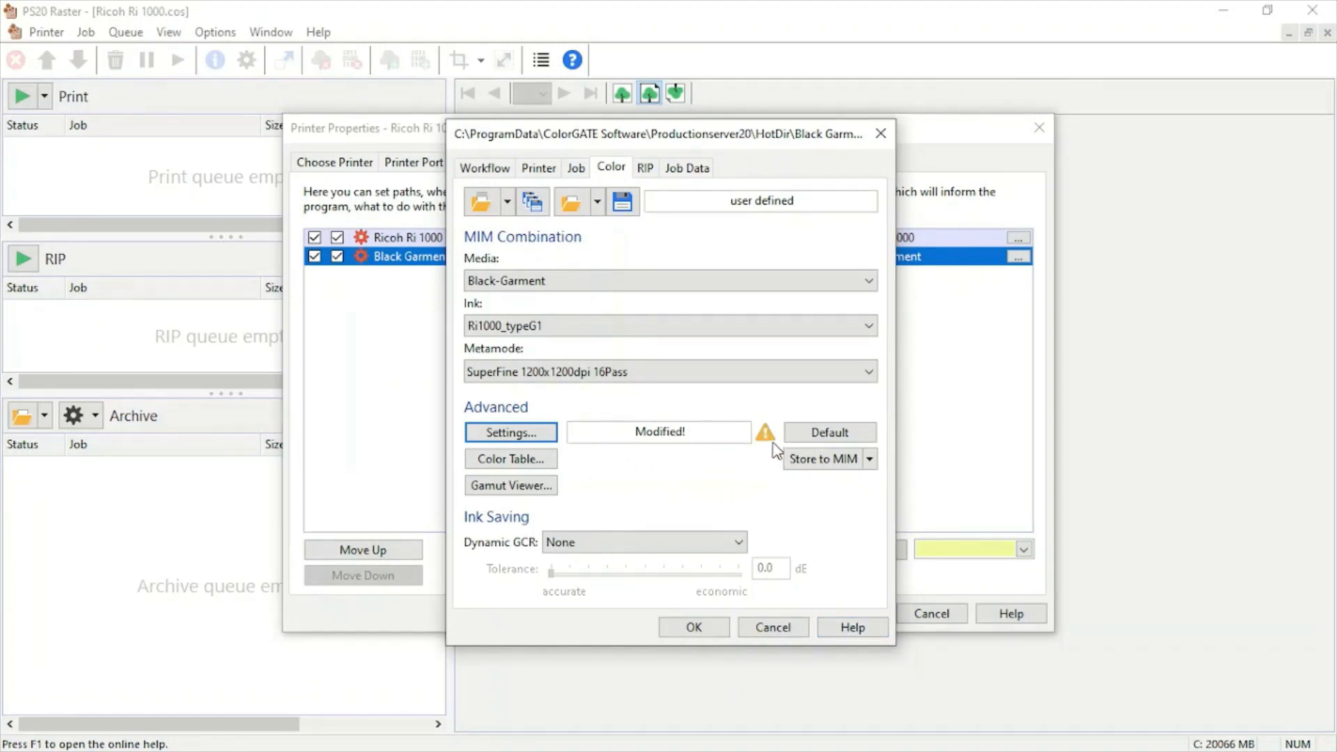
- Restore default advanced settings, then enable document transparency and White background removal
{"action": "left_click", "coordinate": [856, 437]}
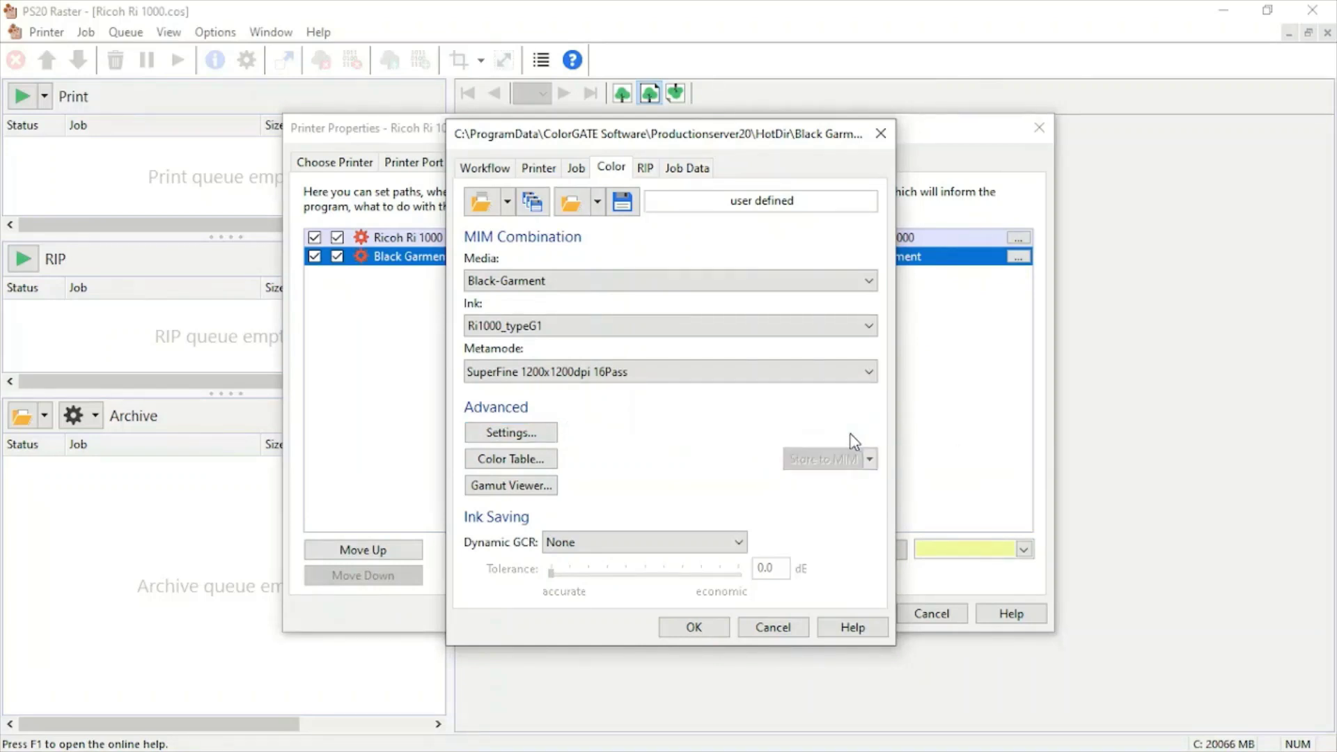
{"action": "left_click", "coordinate": [647, 173]}
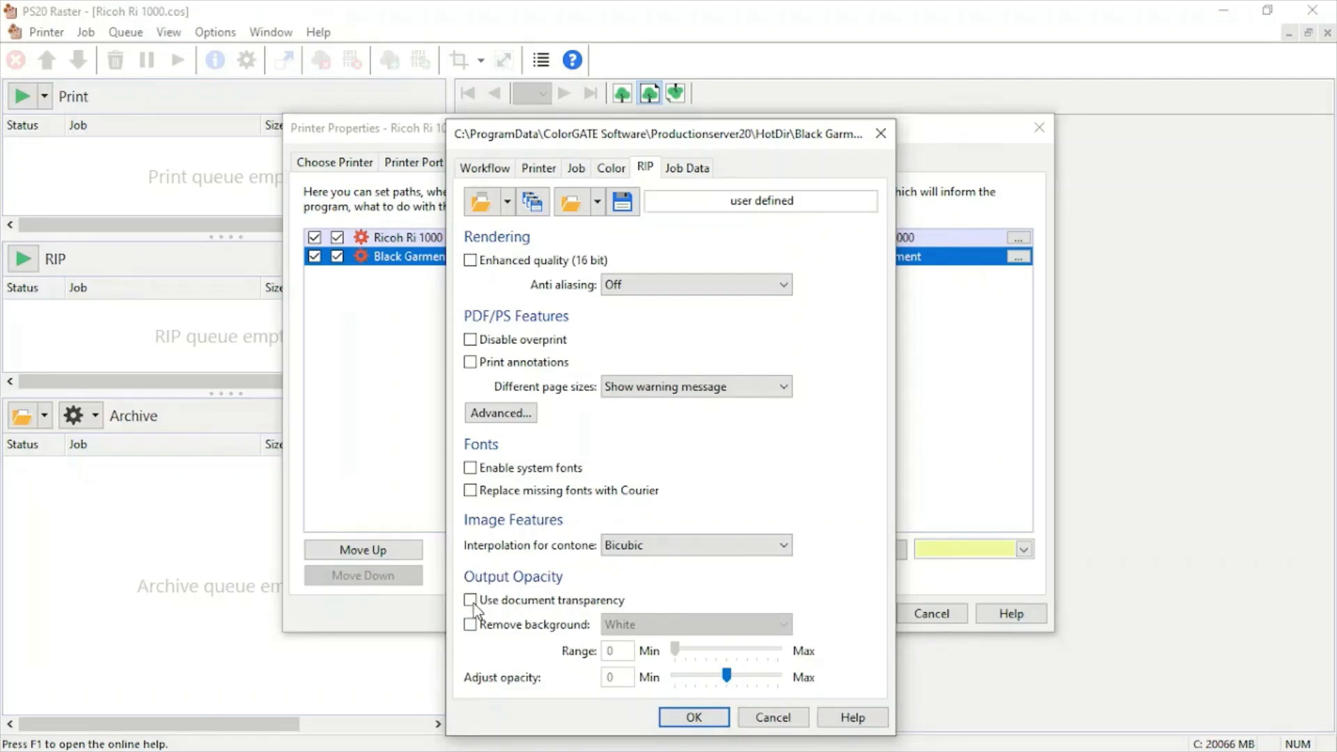
{"action": "left_click", "coordinate": [472, 601]}
{"action": "left_click", "coordinate": [490, 628]}
{"action": "left_click", "coordinate": [646, 629]}
{"action": "left_click", "coordinate": [643, 649]}
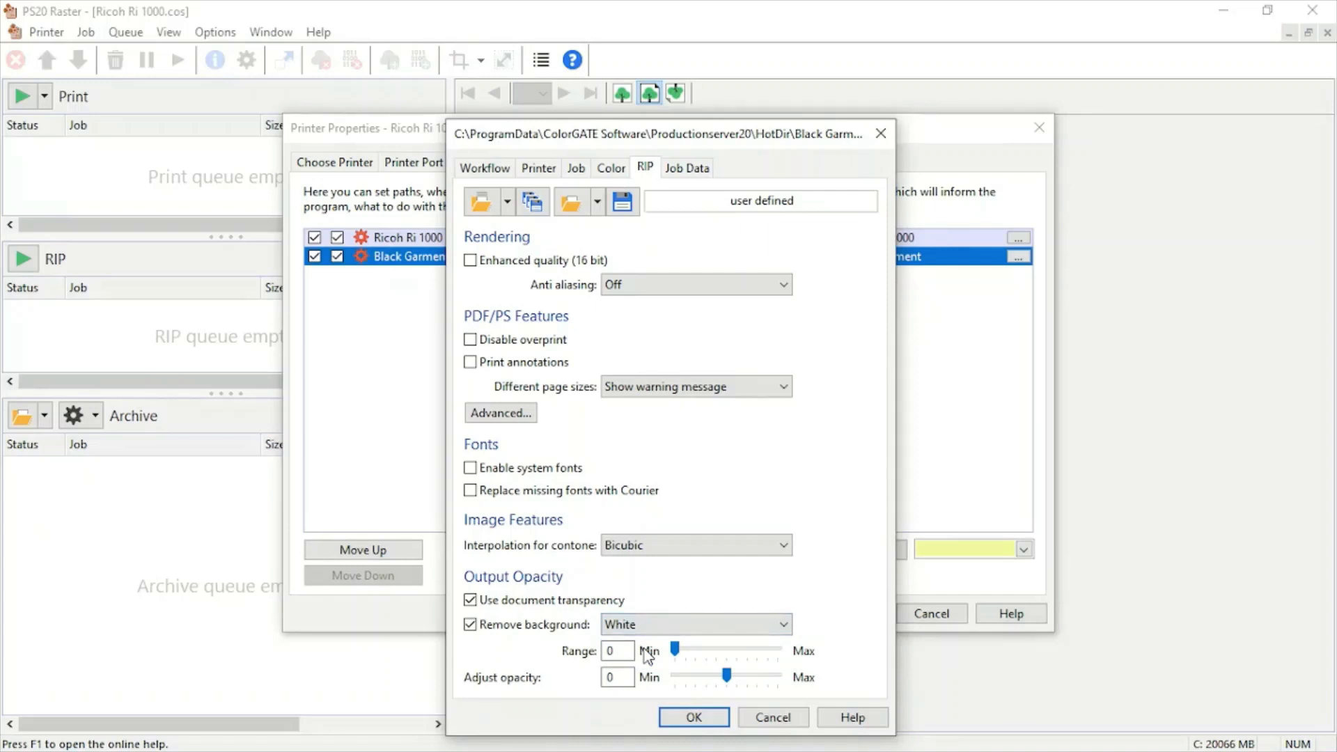
{"action": "left_click", "coordinate": [701, 624]}
{"action": "left_click", "coordinate": [701, 624]}
- Review the Black Garment hotfolder's Job Data fields, then confirm its settings
{"action": "left_click", "coordinate": [687, 168]}
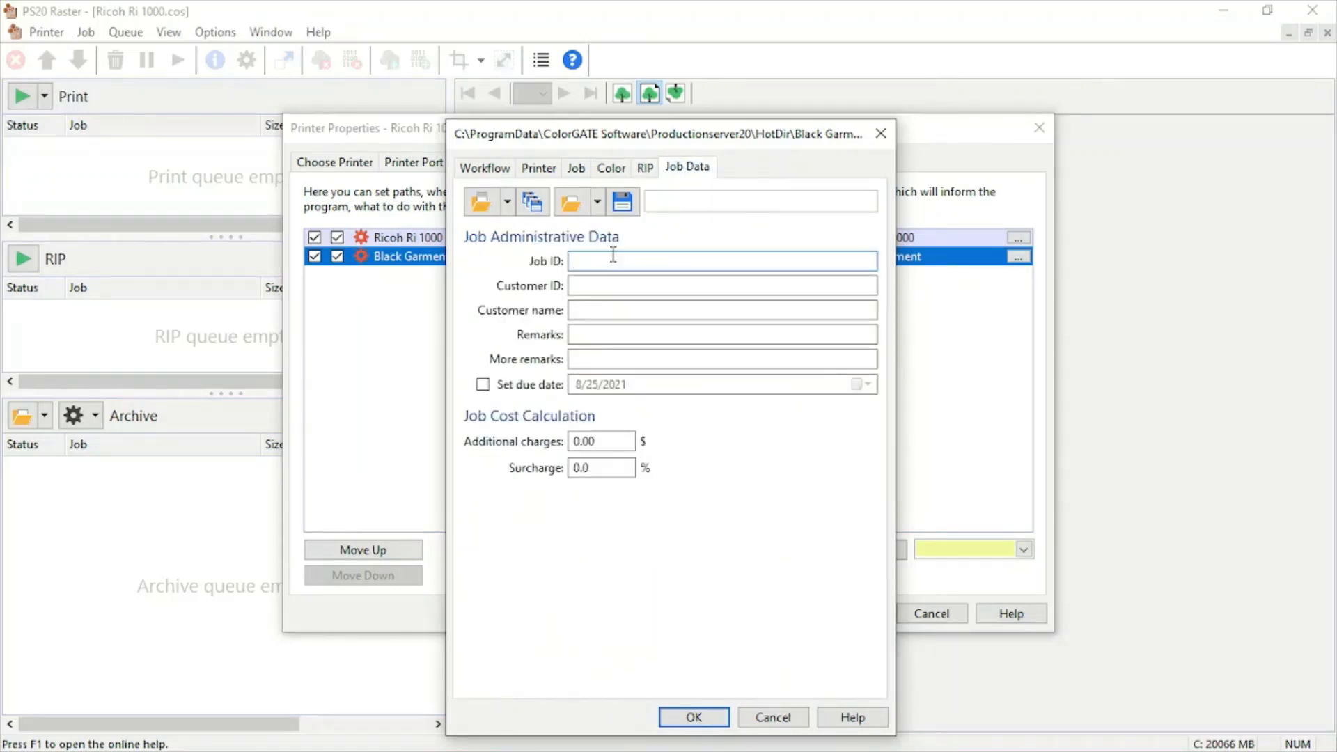
{"action": "left_click", "coordinate": [586, 284]}
{"action": "left_click", "coordinate": [624, 334]}
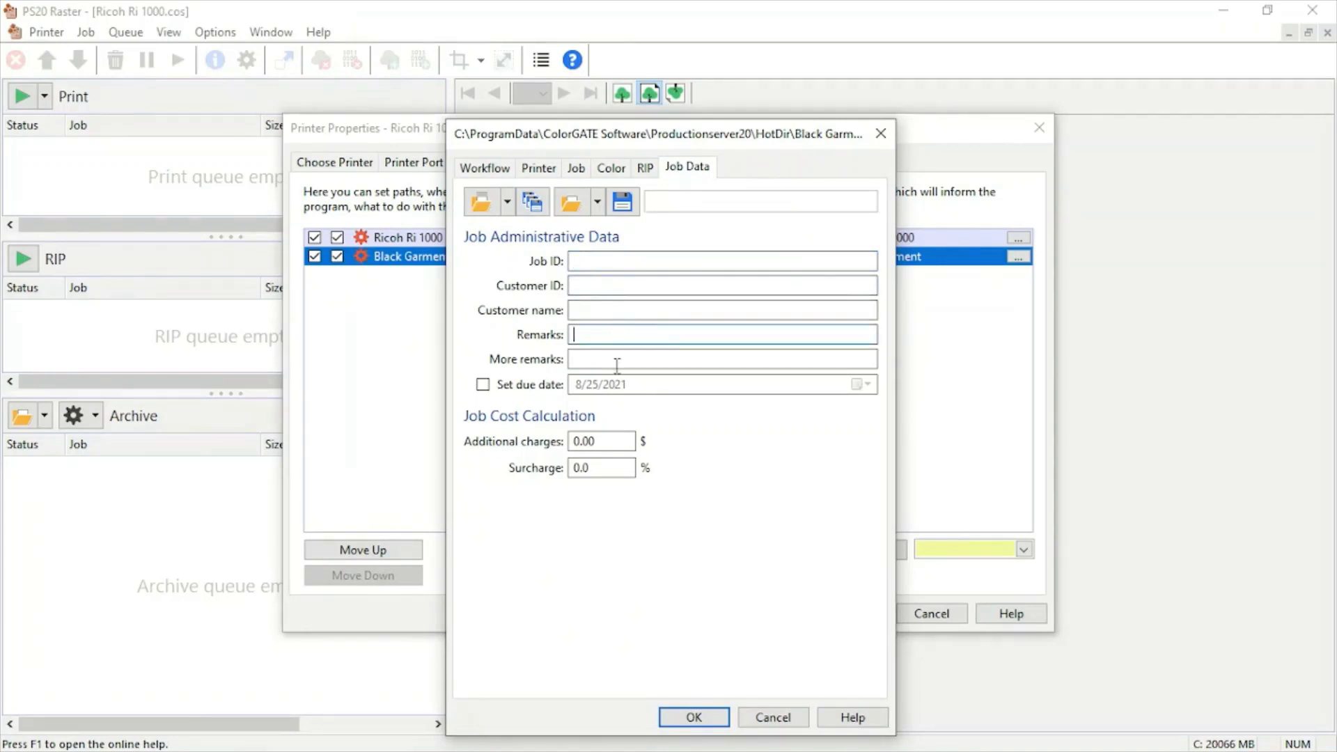
{"action": "left_click_drag", "start_coordinate": [610, 440], "coordinate": [560, 440]}
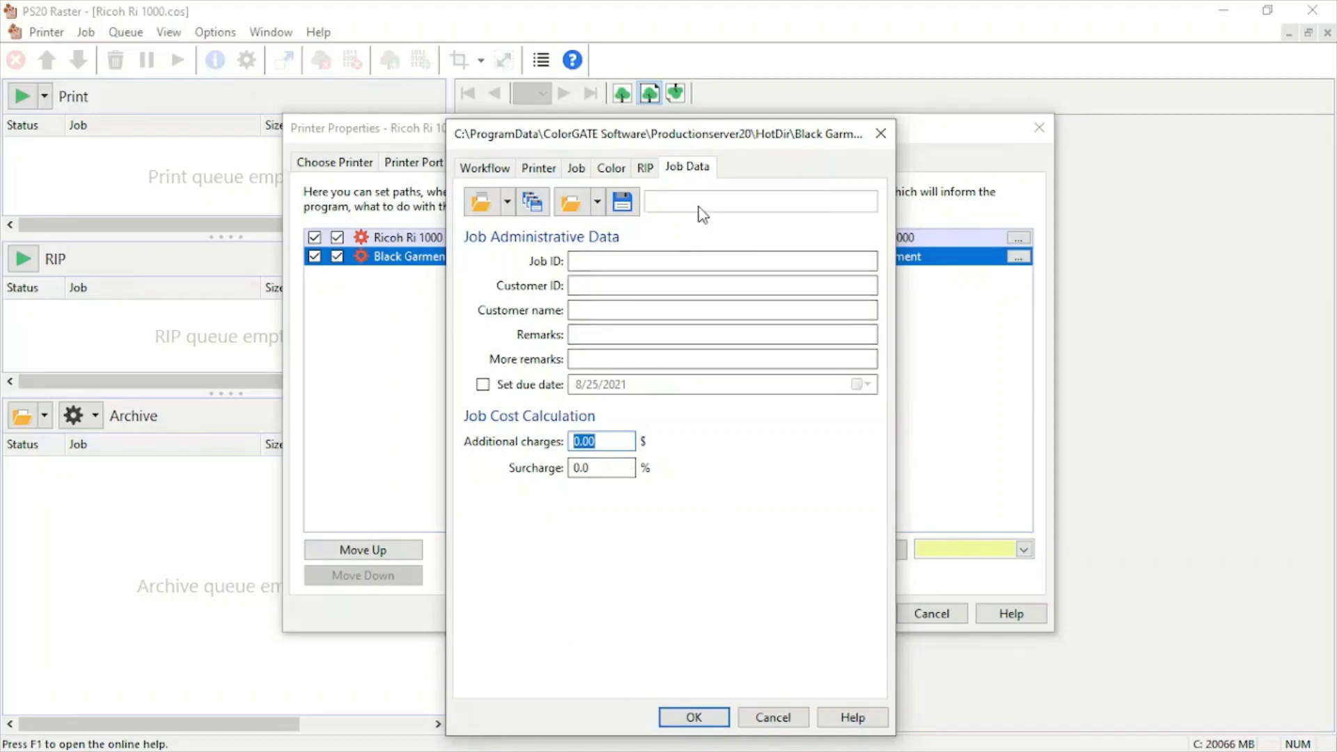
{"action": "left_click", "coordinate": [693, 717]}
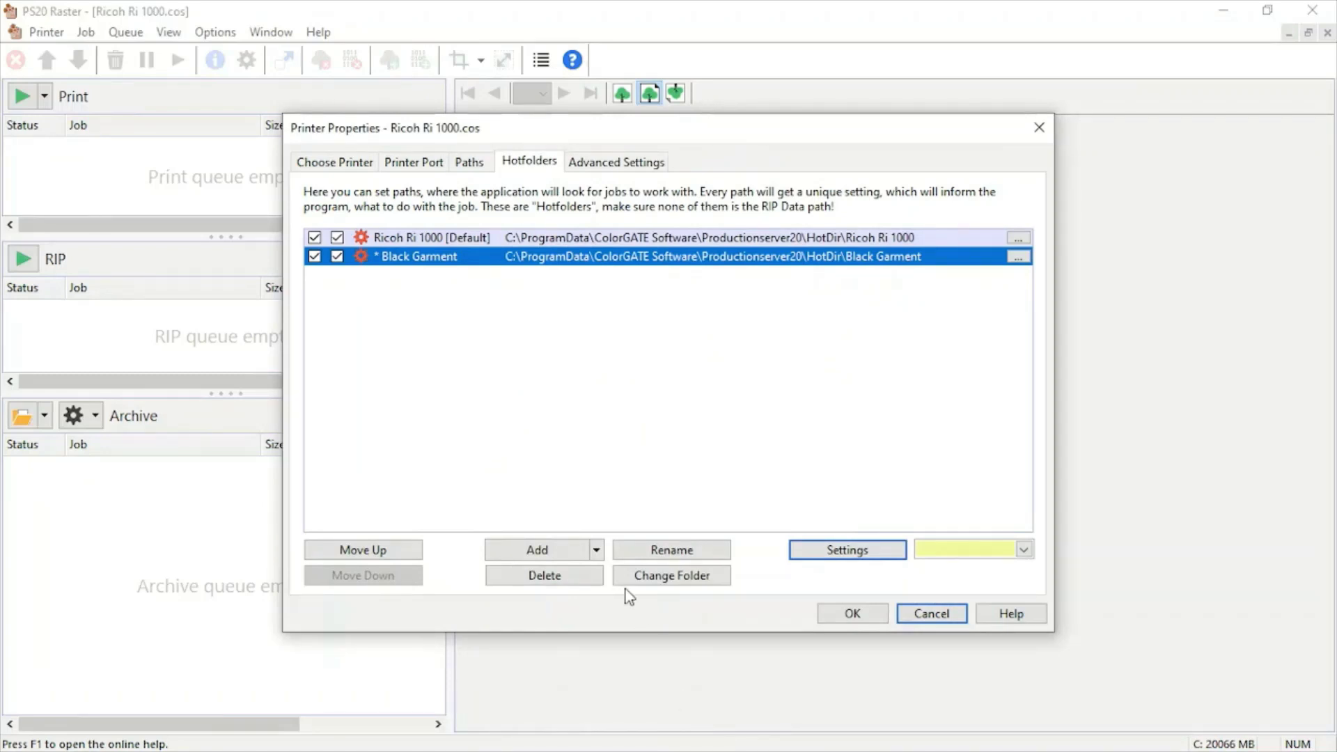
- Add a hotfolder copying Black Garment's settings, pointed at the White Garment folder
{"action": "left_click", "coordinate": [597, 552]}
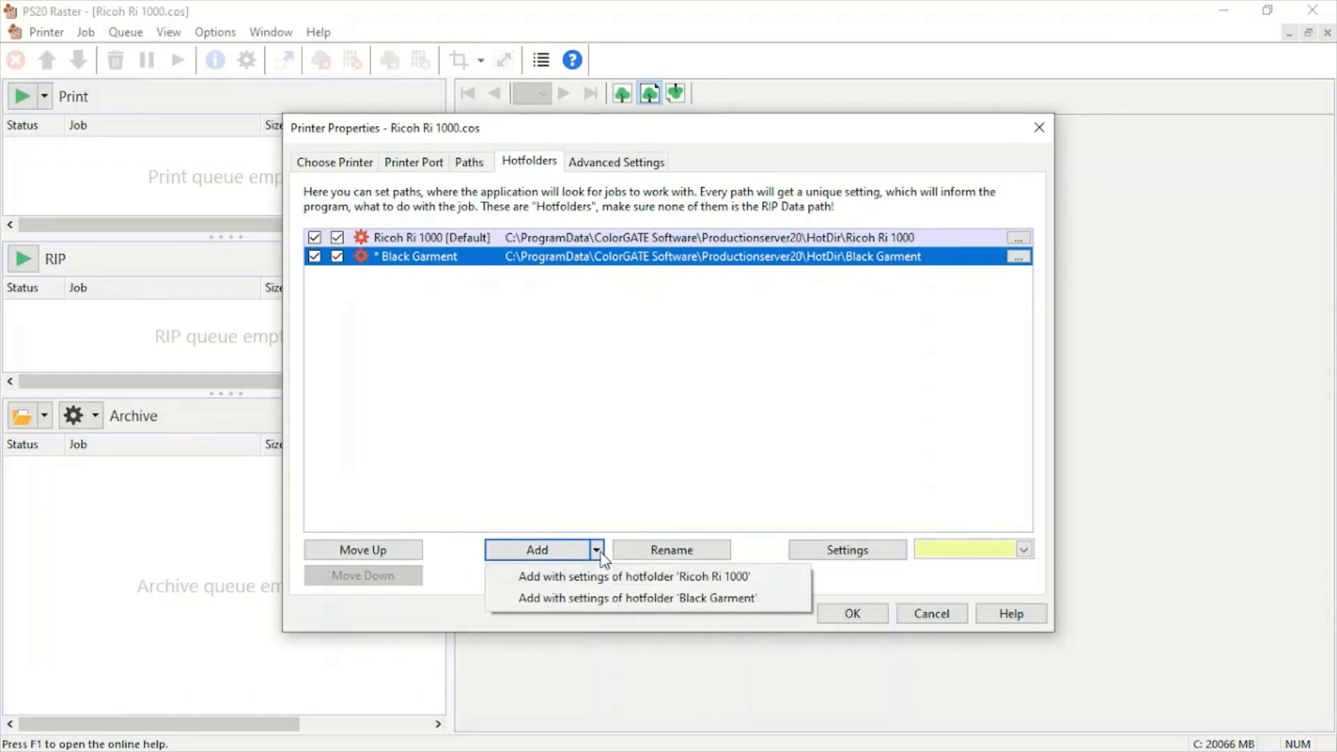
{"action": "left_click", "coordinate": [606, 600]}
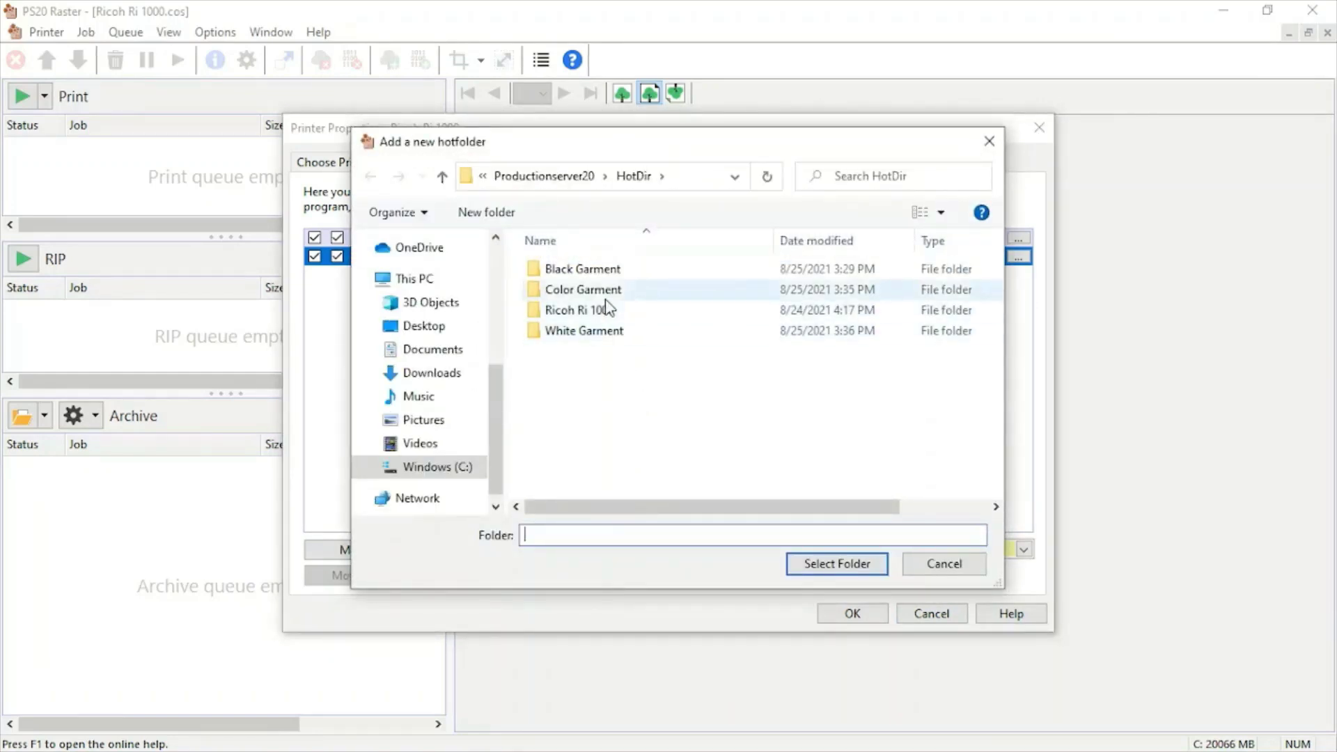
{"action": "left_click", "coordinate": [606, 333]}
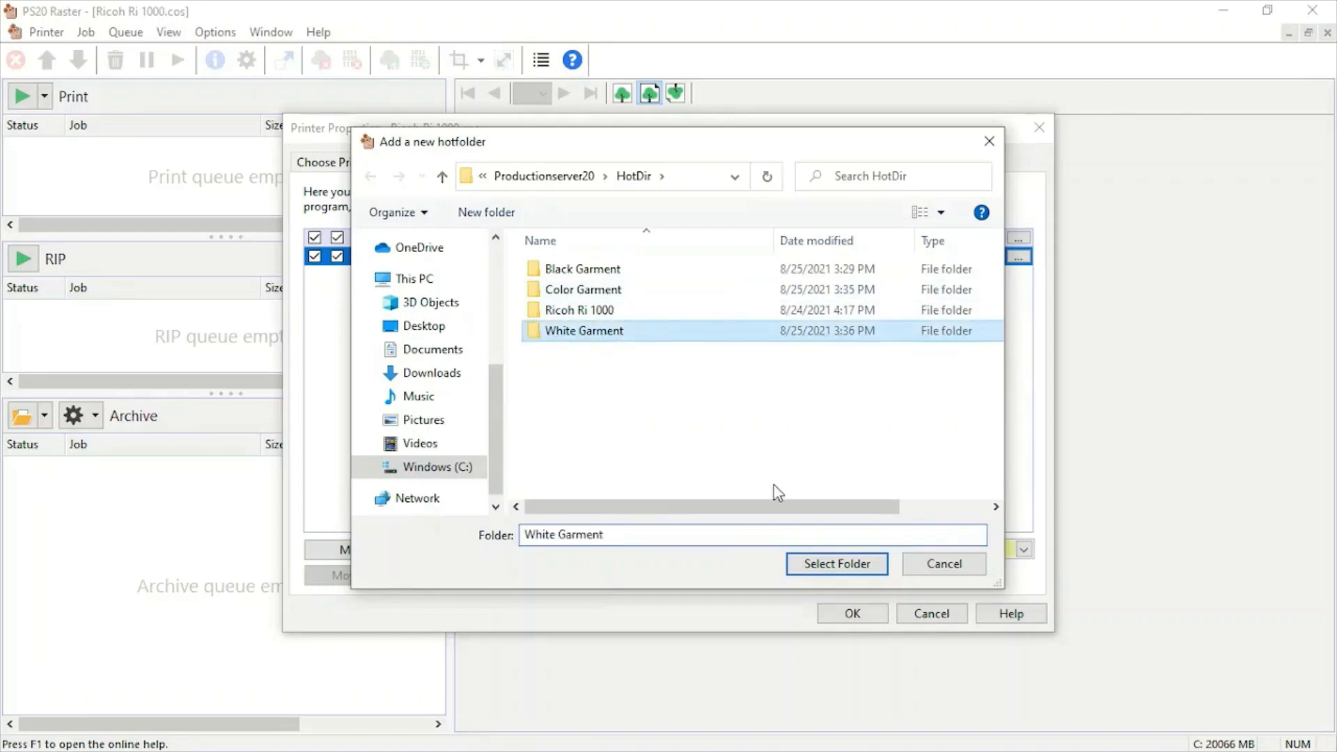
{"action": "left_click", "coordinate": [800, 563]}
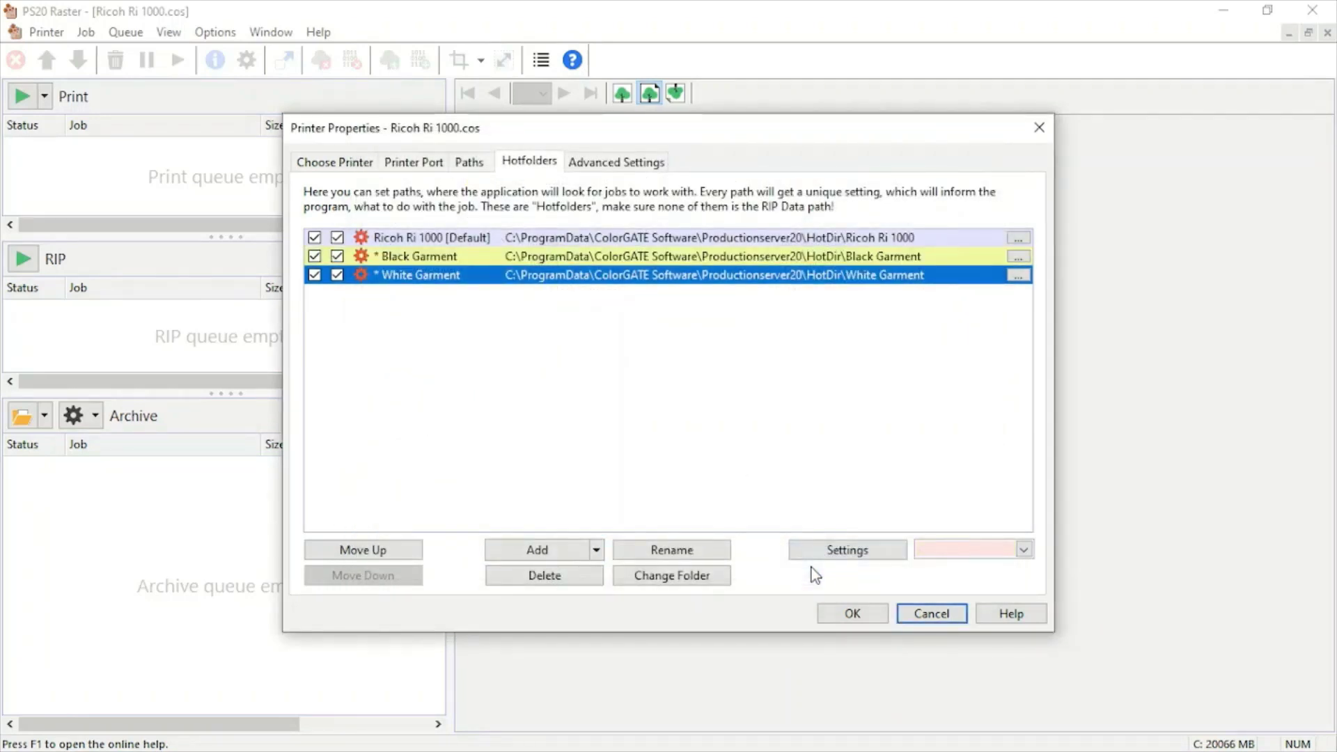
- Set the White Garment hotfolder's media to White-Garment and save its settings
{"action": "left_click", "coordinate": [848, 550]}
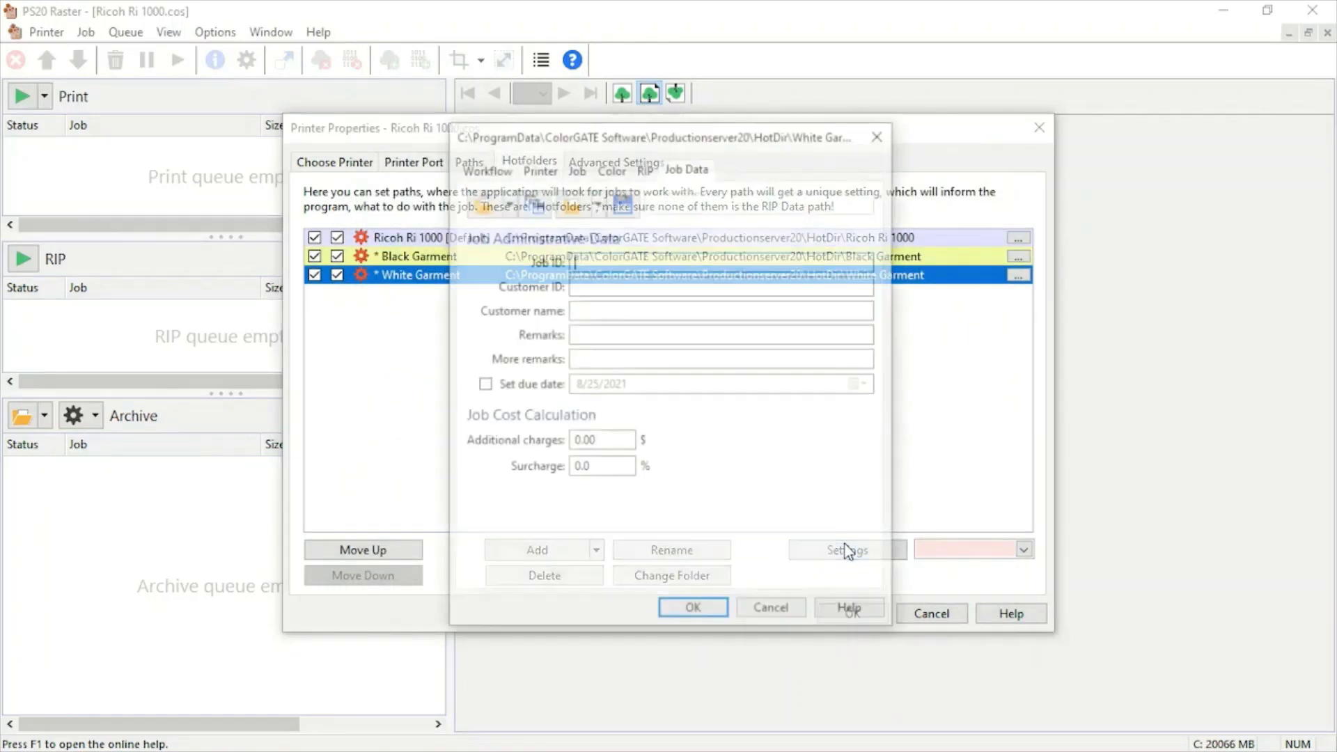
{"action": "left_click", "coordinate": [616, 172]}
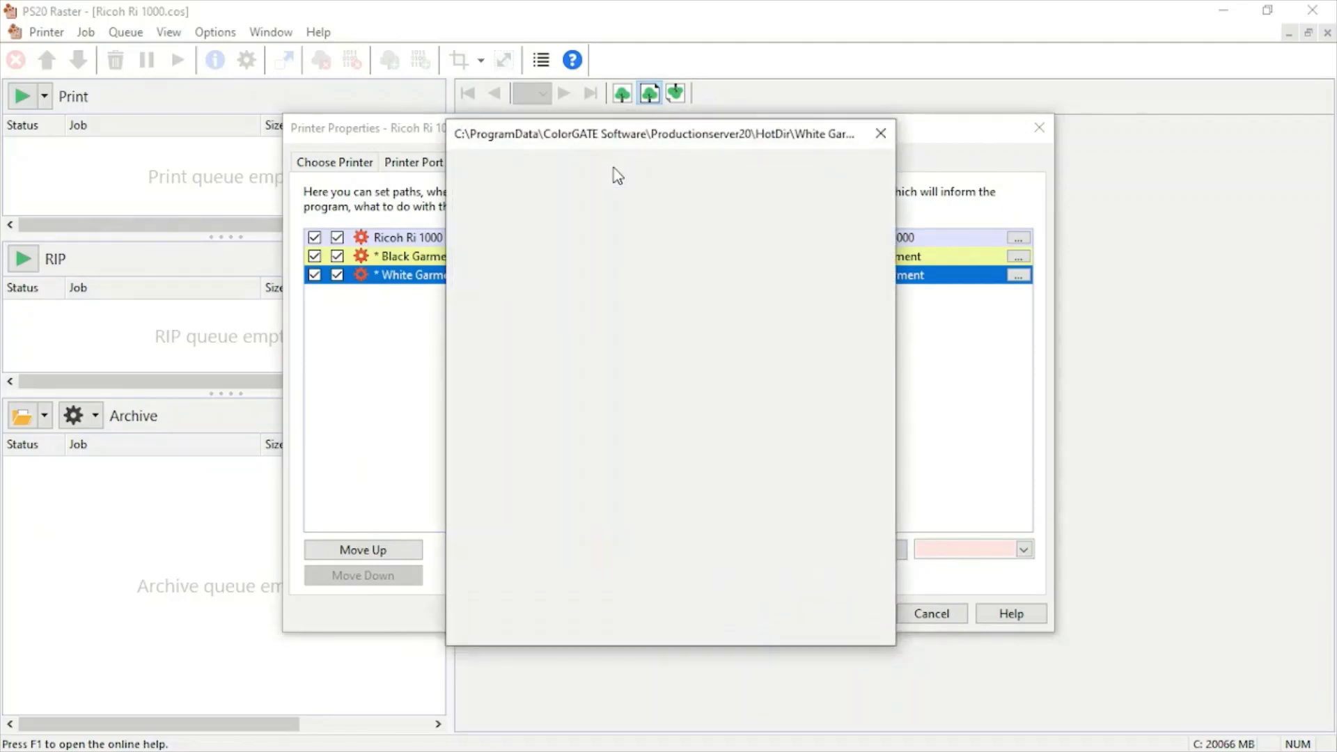
{"action": "left_click", "coordinate": [572, 279]}
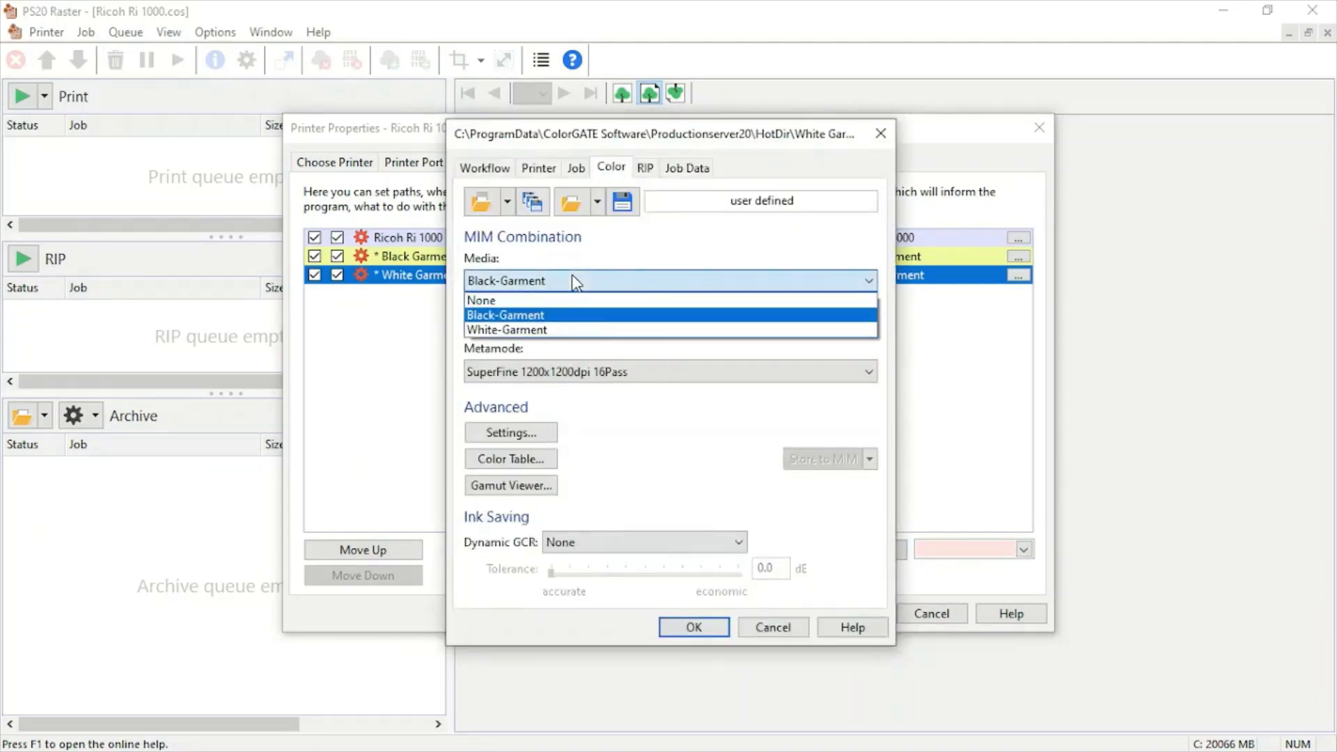
{"action": "left_click", "coordinate": [548, 329]}
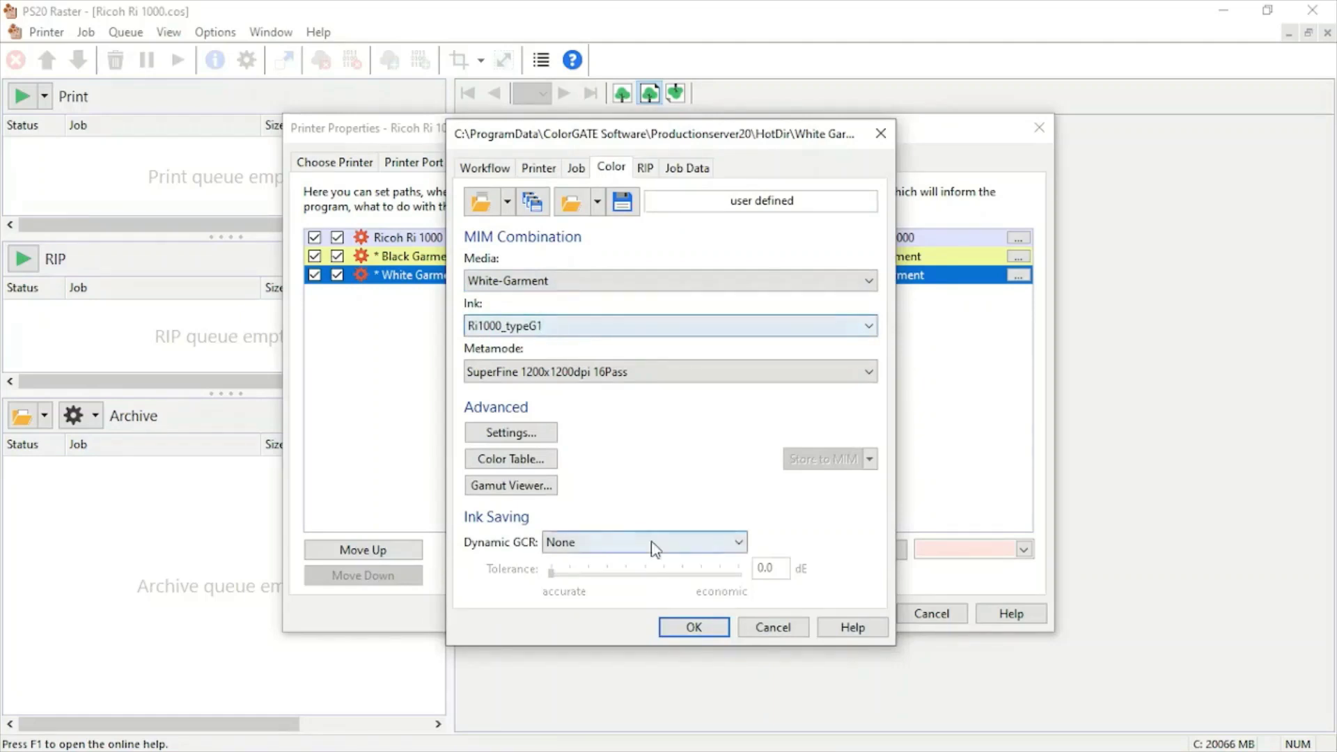
{"action": "left_click", "coordinate": [695, 626]}
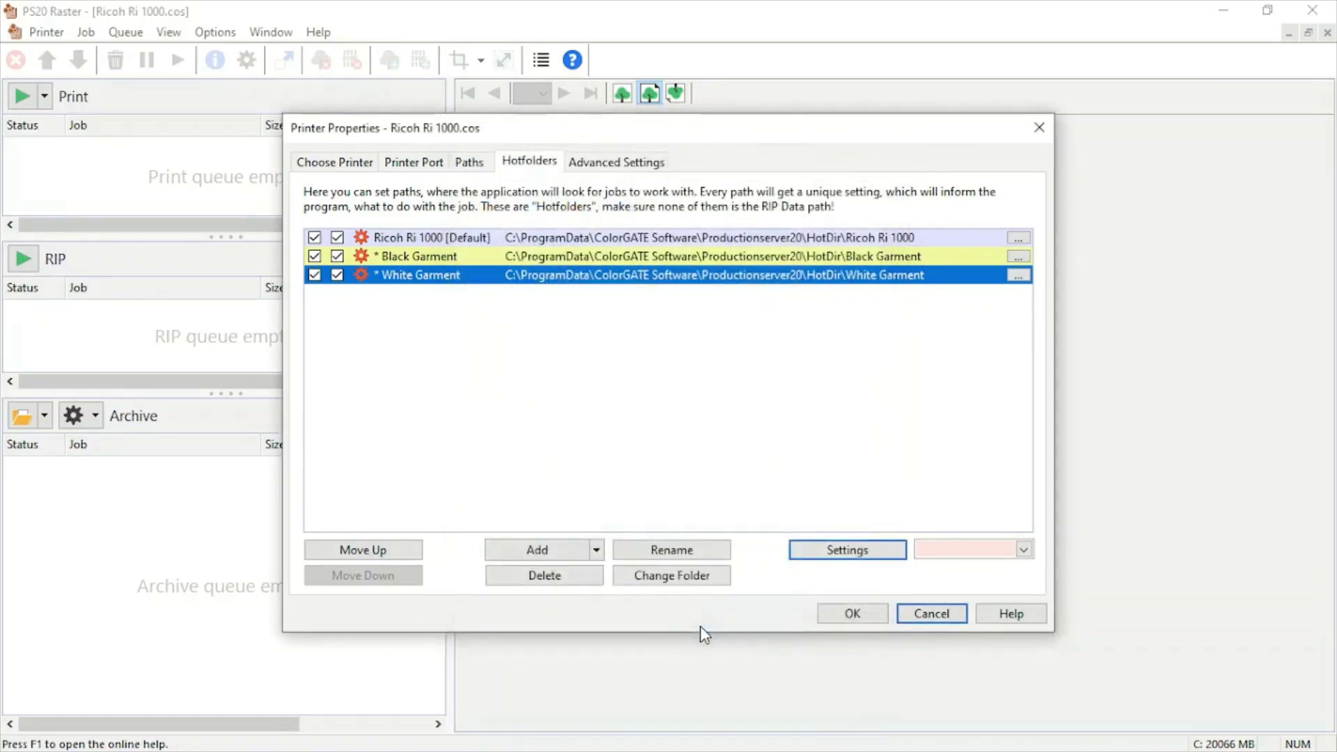
- Add a hotfolder from Black Garment's settings for the Color Garment folder and open its settings
{"action": "left_click", "coordinate": [596, 550]}
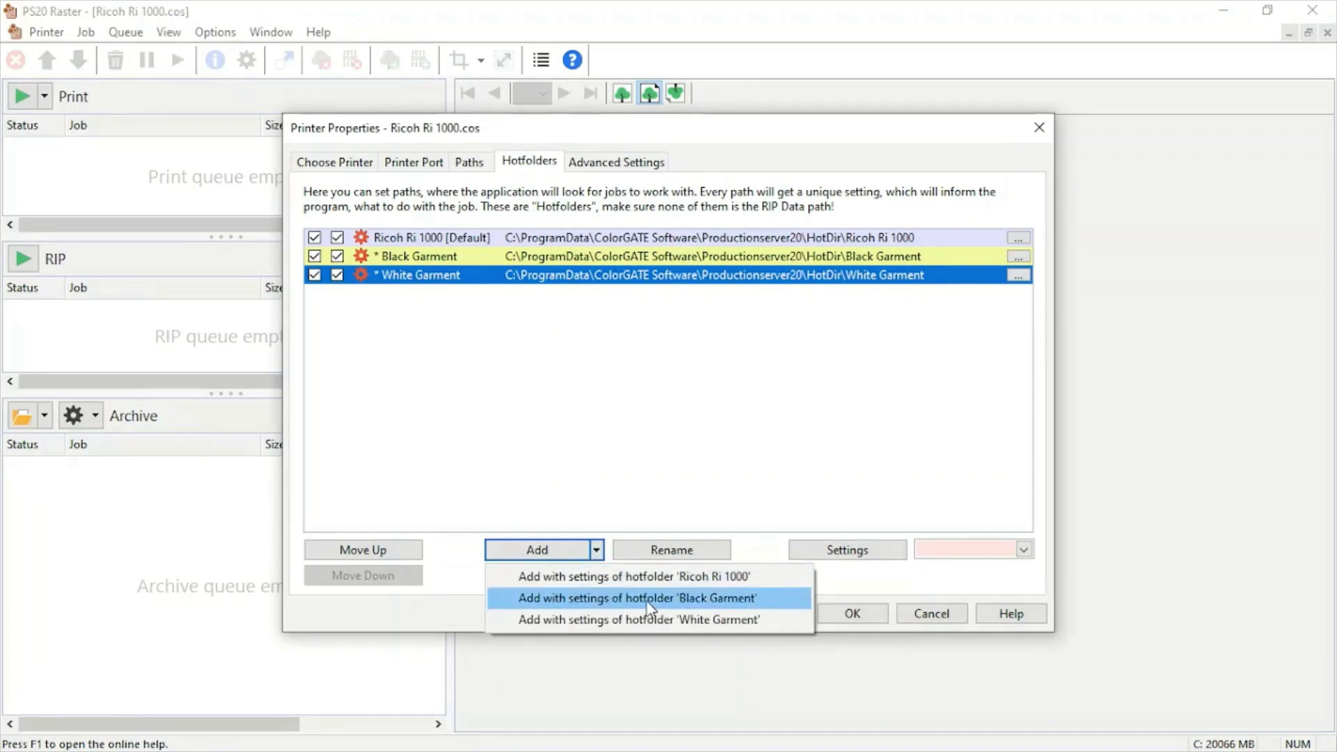
{"action": "left_click", "coordinate": [721, 601]}
{"action": "left_click", "coordinate": [616, 287]}
{"action": "left_click", "coordinate": [828, 568]}
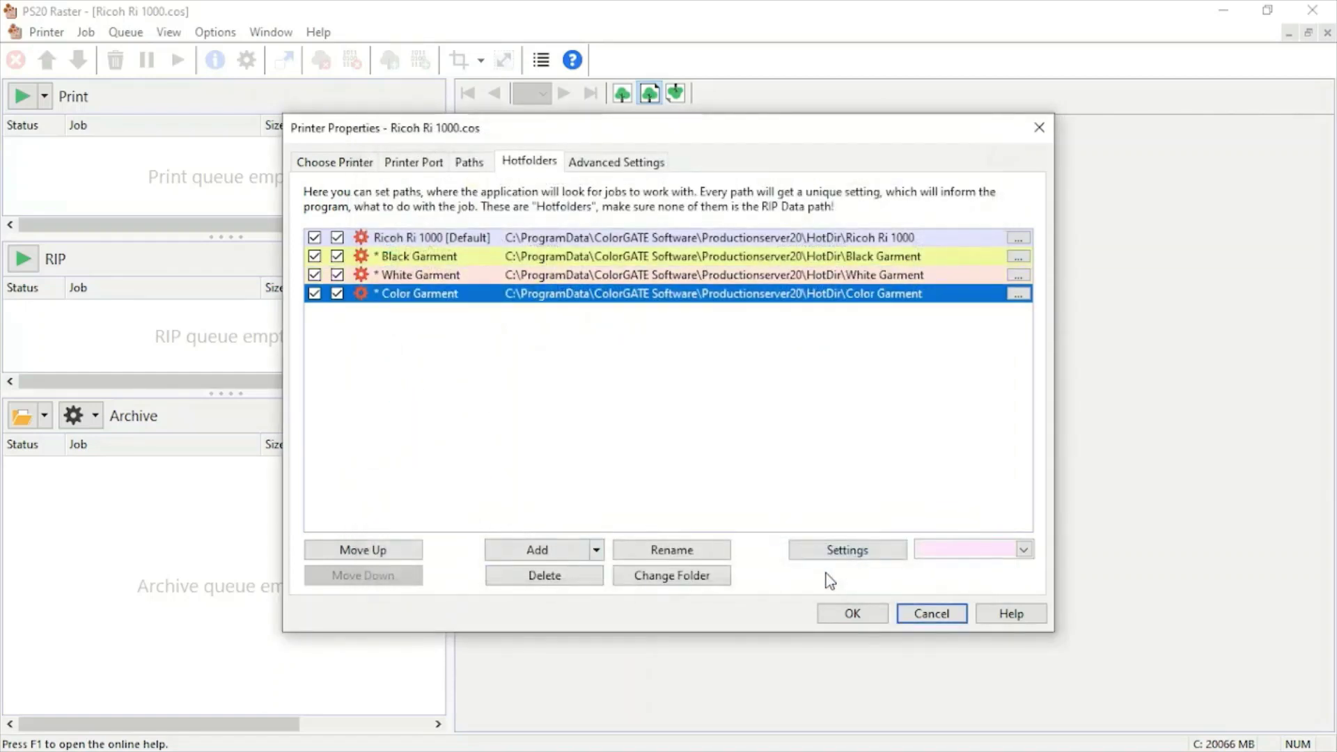
{"action": "left_click", "coordinate": [867, 555]}
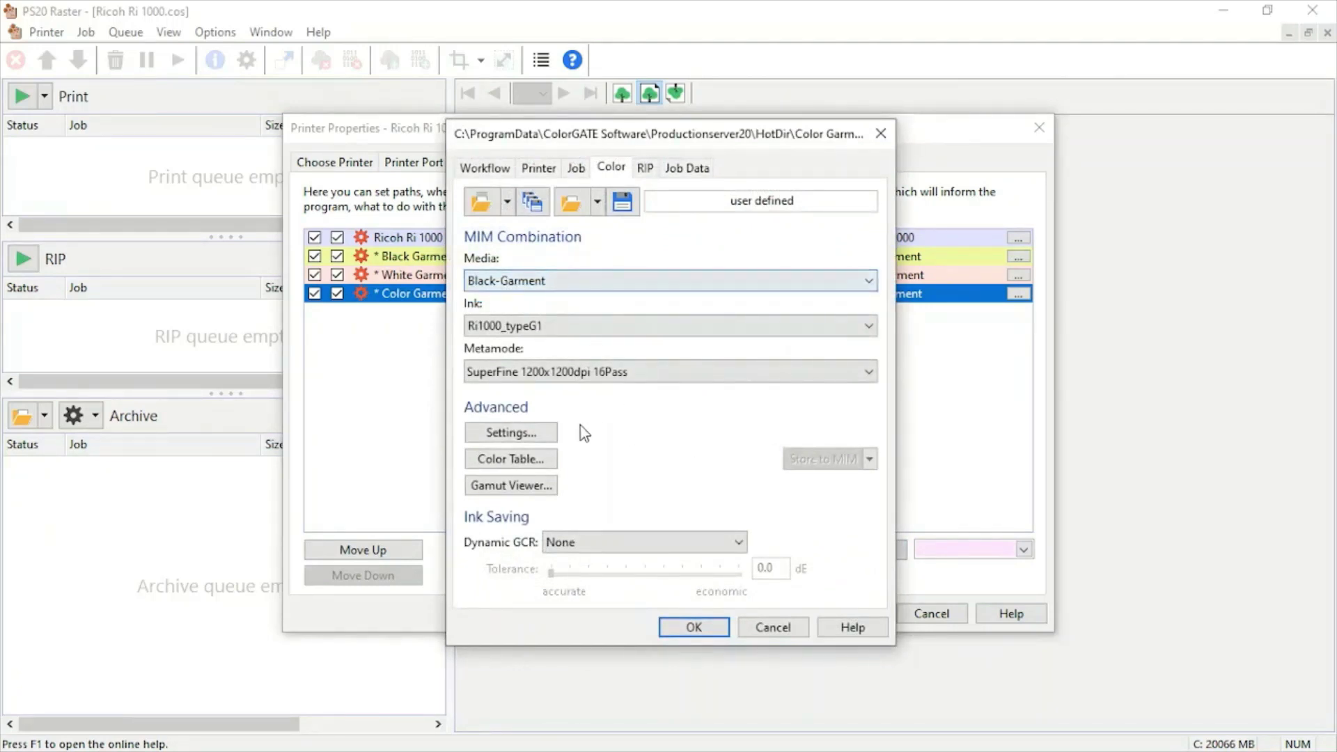
- Set Color Garment's white ink to Brightness mode with a Minimum of 30
{"action": "left_click", "coordinate": [528, 435]}
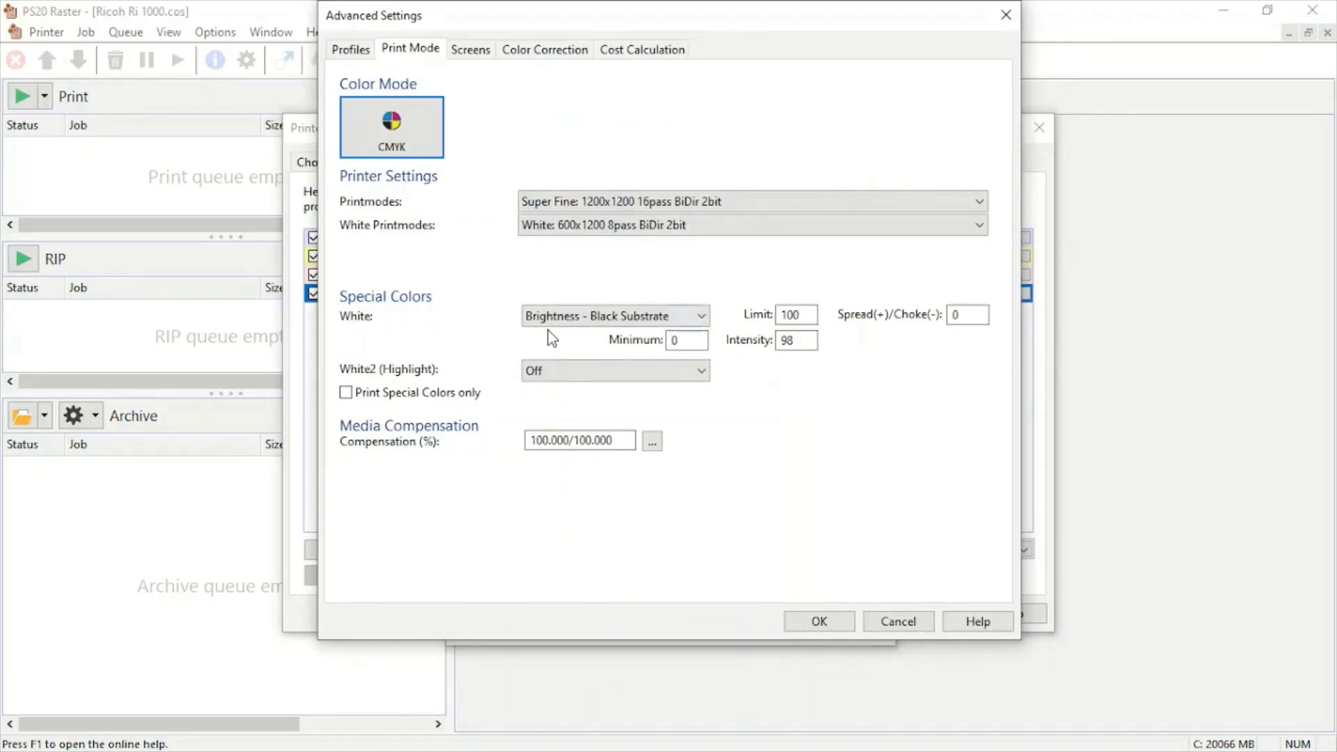
{"action": "left_click", "coordinate": [640, 319]}
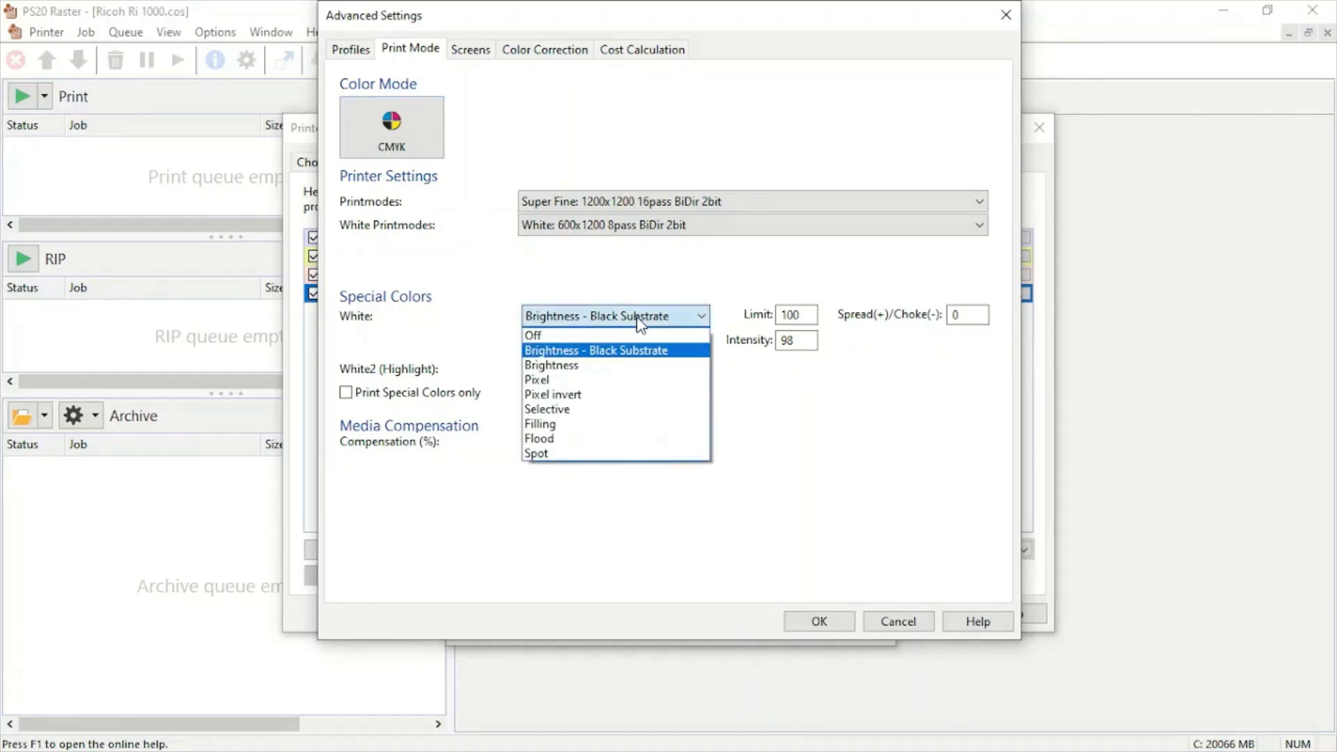
{"action": "left_click", "coordinate": [567, 366]}
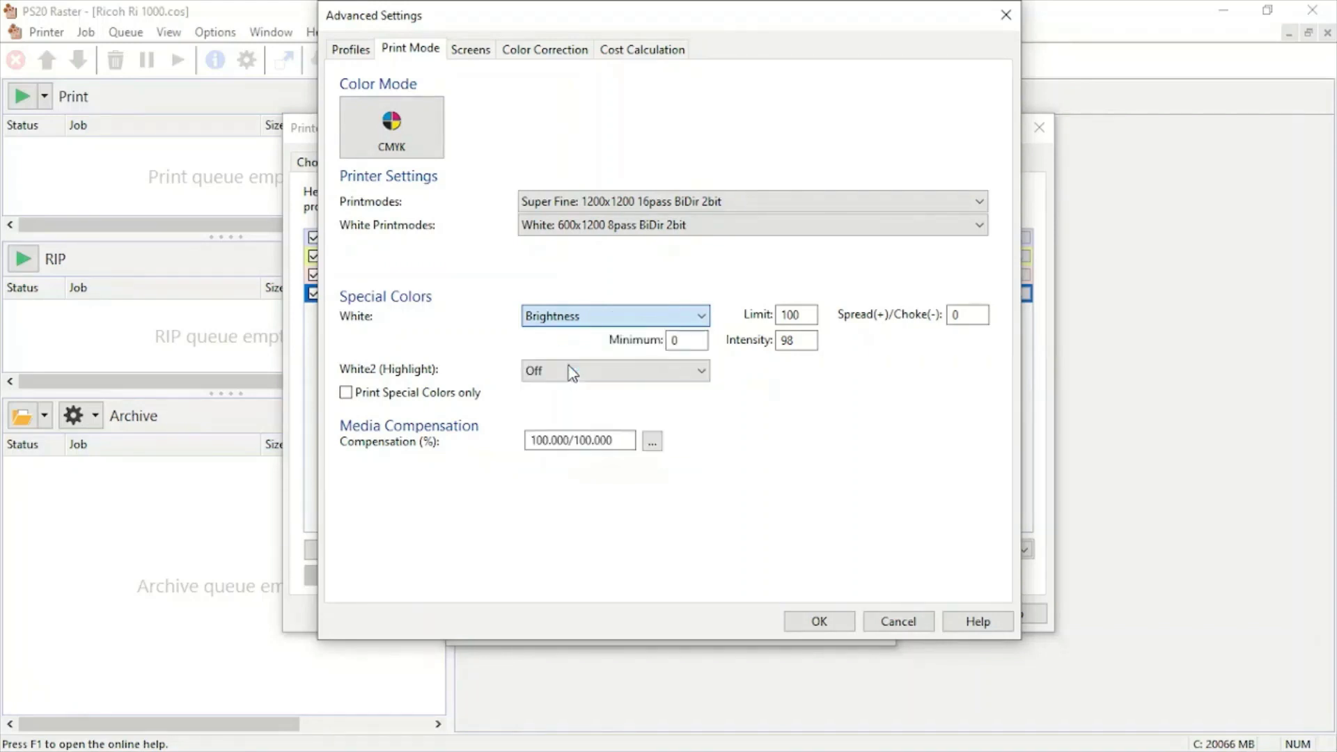
{"action": "left_click", "coordinate": [675, 349]}
{"action": "type", "text": "3"}
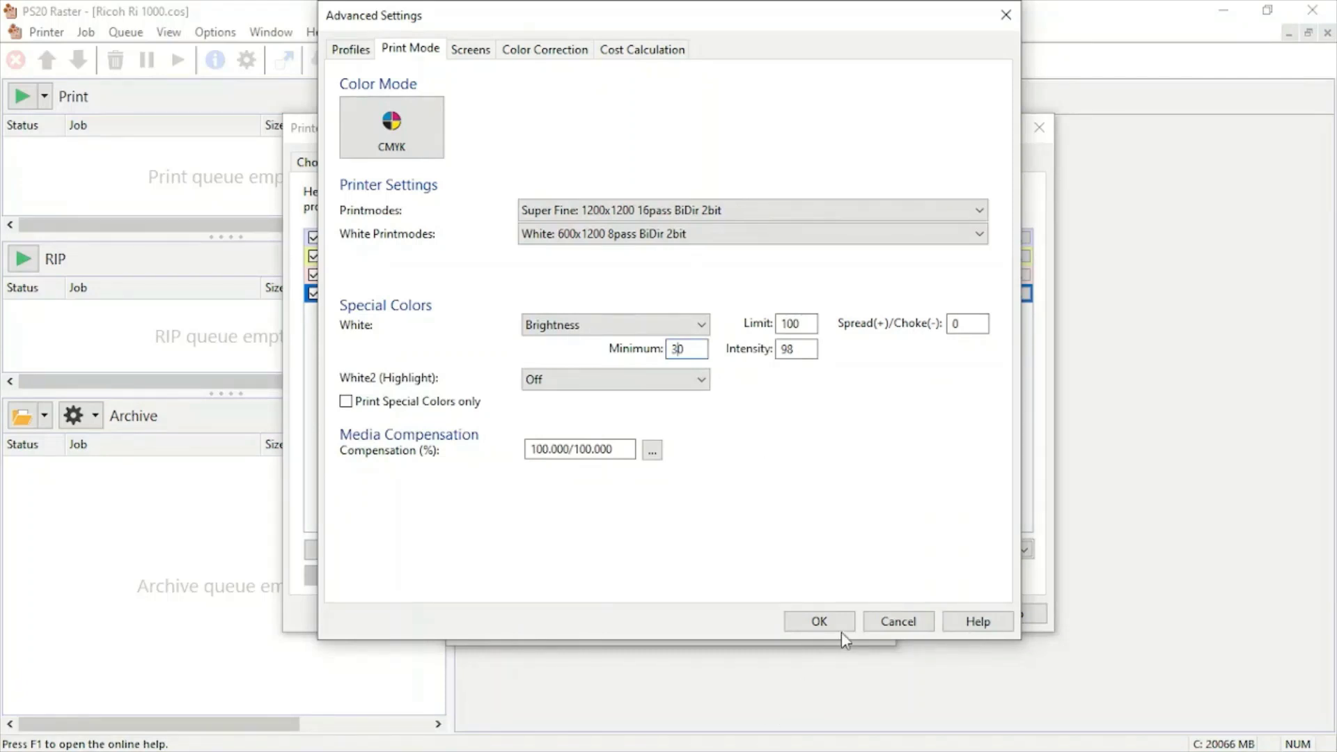
{"action": "left_click", "coordinate": [819, 622]}
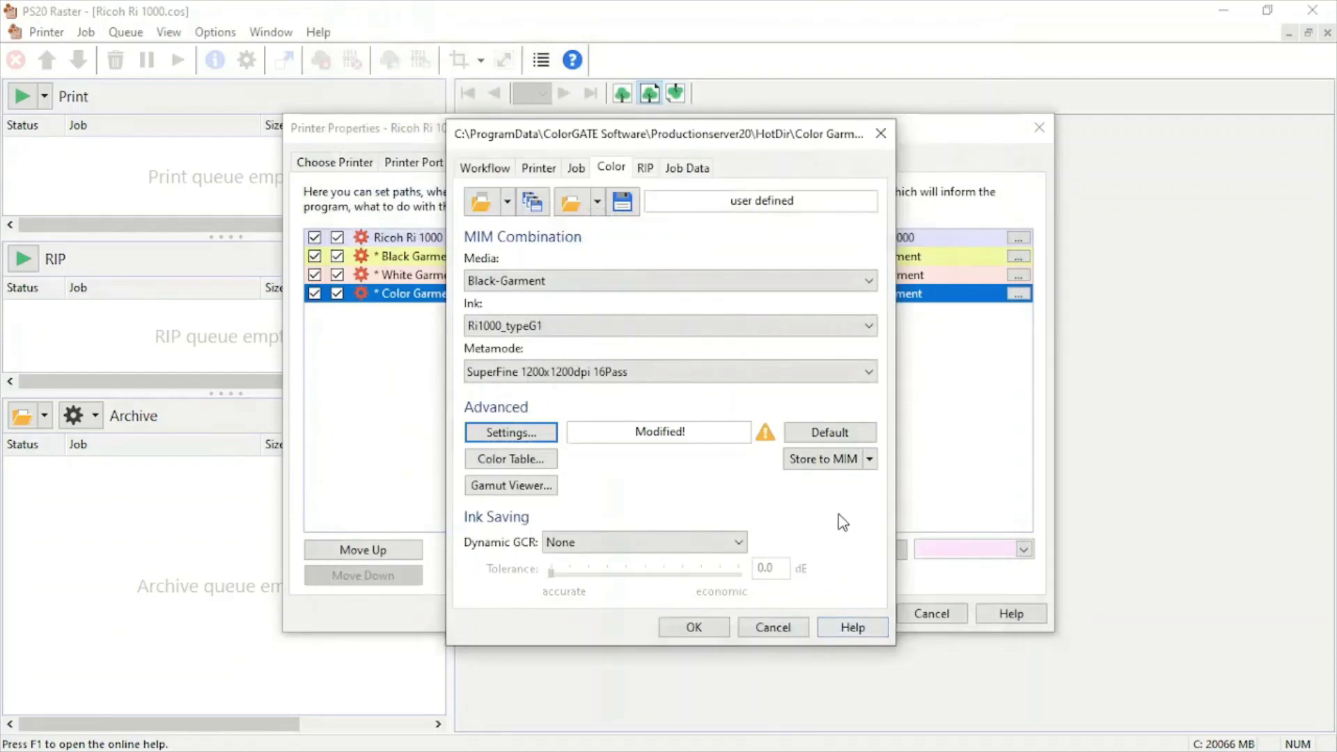
- Store the settings as a new Color-Garment media combination and save the Color Garment hotfolder
{"action": "left_click", "coordinate": [870, 459]}
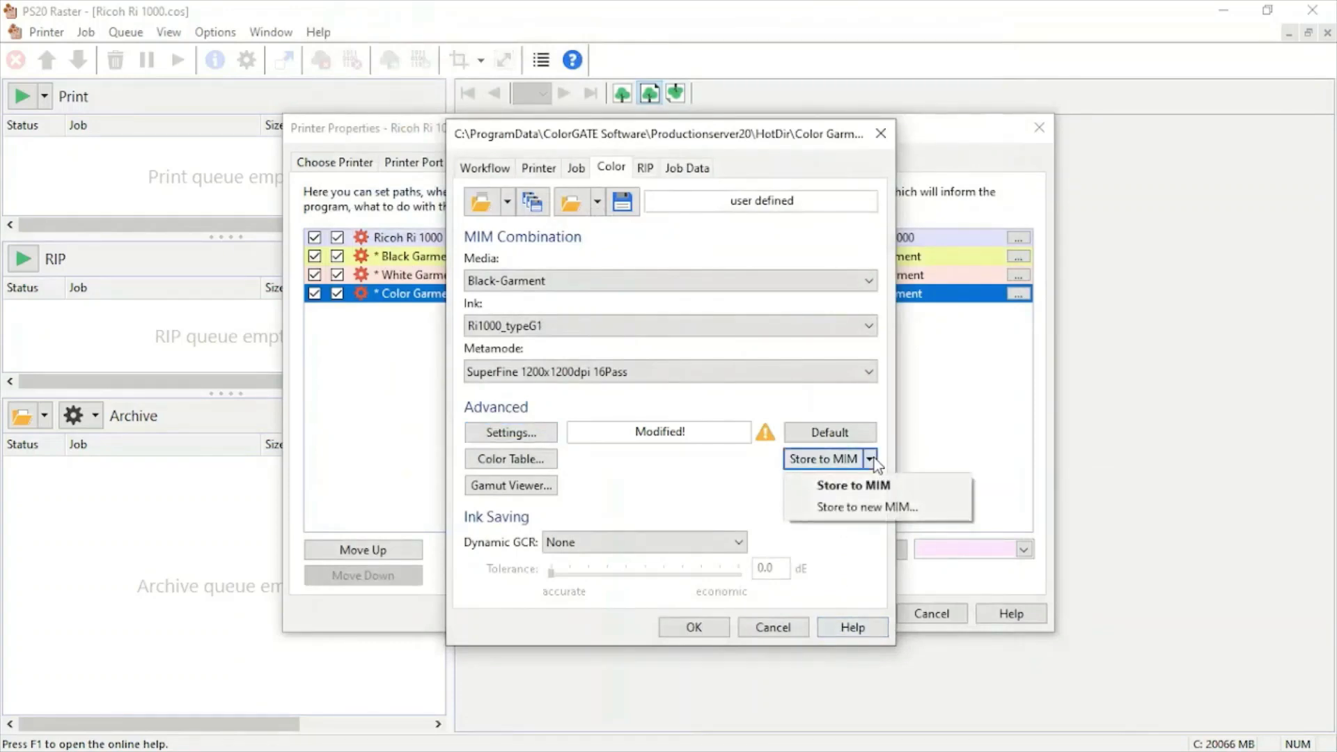
{"action": "left_click", "coordinate": [871, 508]}
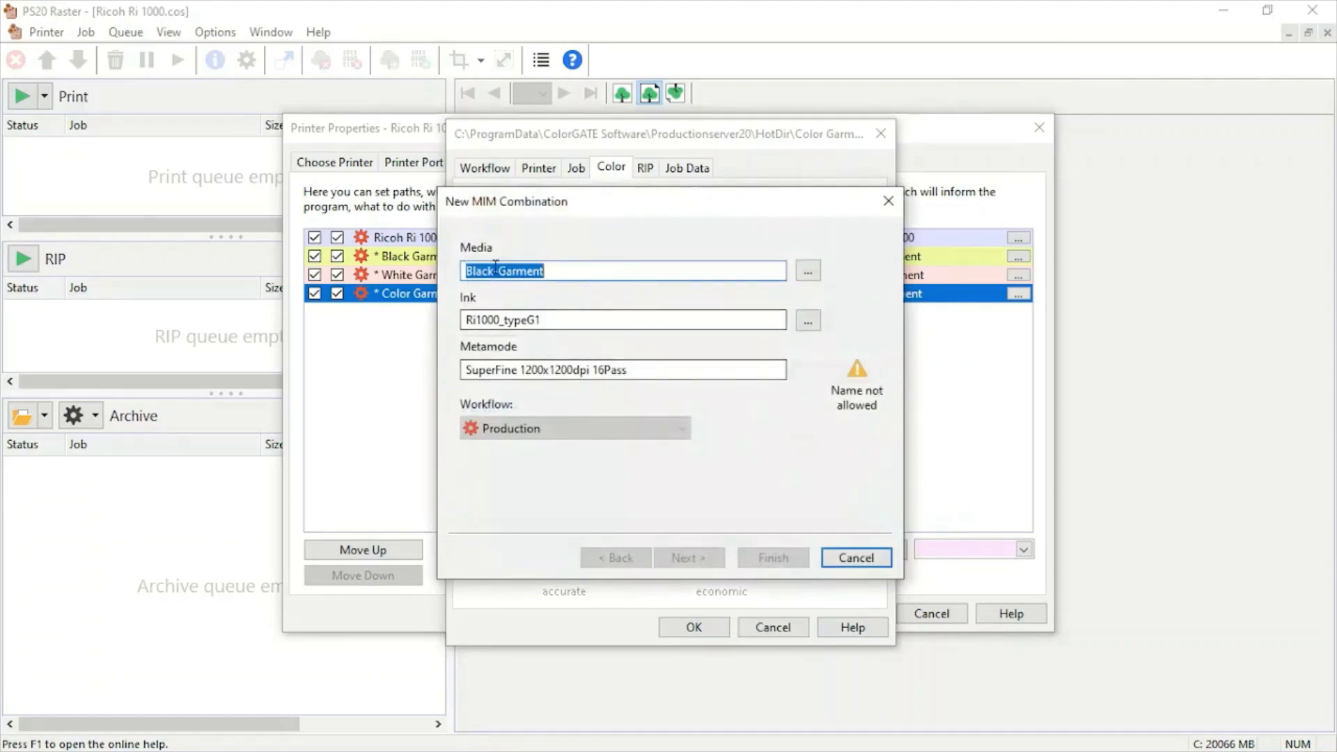
{"action": "left_click", "coordinate": [496, 271]}
{"action": "left_click_drag", "start_coordinate": [496, 271], "coordinate": [422, 277]}
{"action": "type", "text": "Color"}
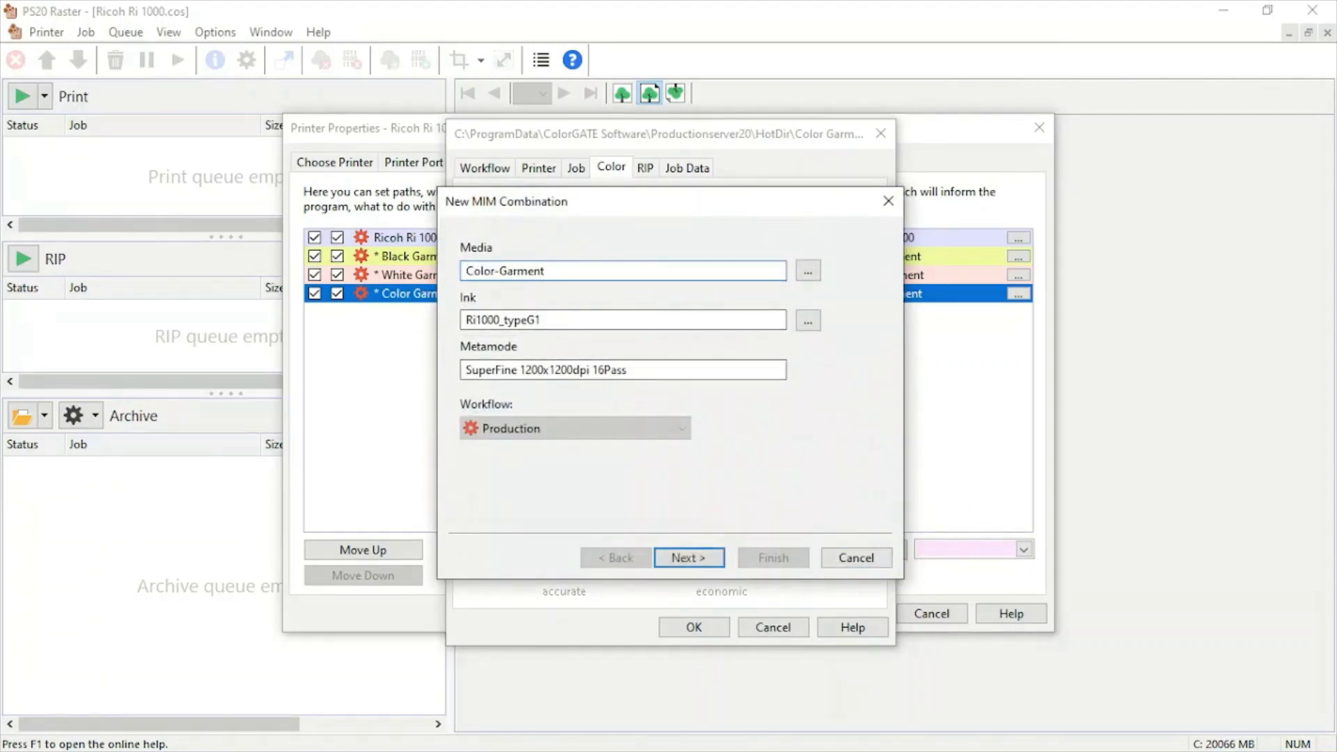
{"action": "left_click", "coordinate": [692, 561]}
{"action": "left_click", "coordinate": [772, 557]}
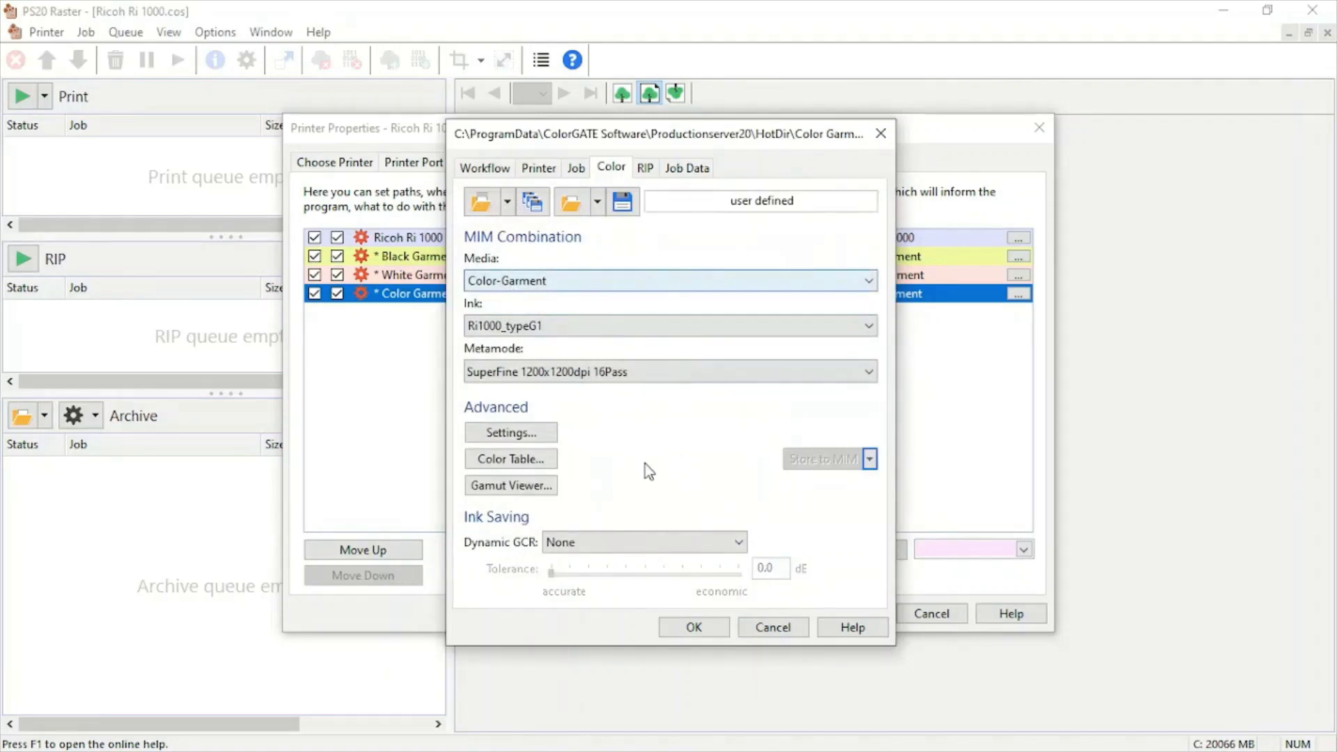
{"action": "left_click", "coordinate": [694, 627]}
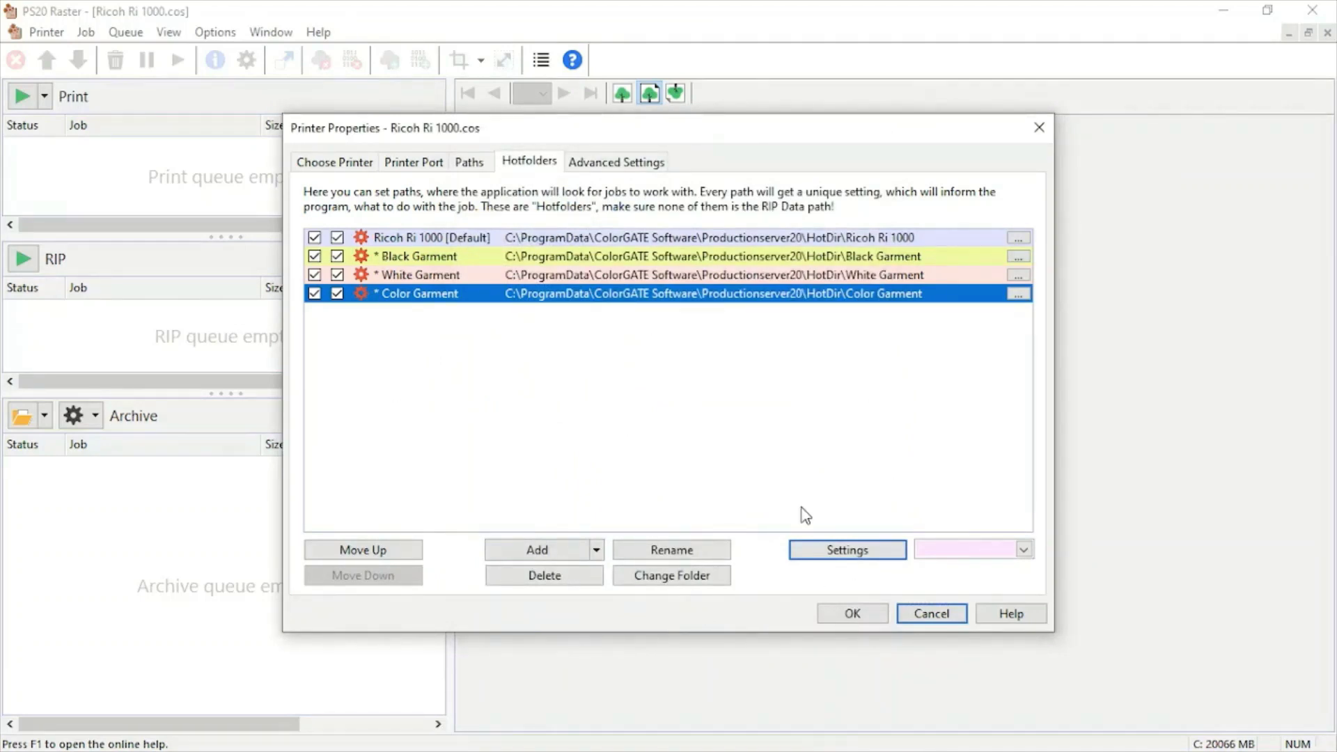
- Close Printer Properties and import headdress-dark-garment.png into the Archive via a garment hotfolder
{"action": "left_click", "coordinate": [867, 617]}
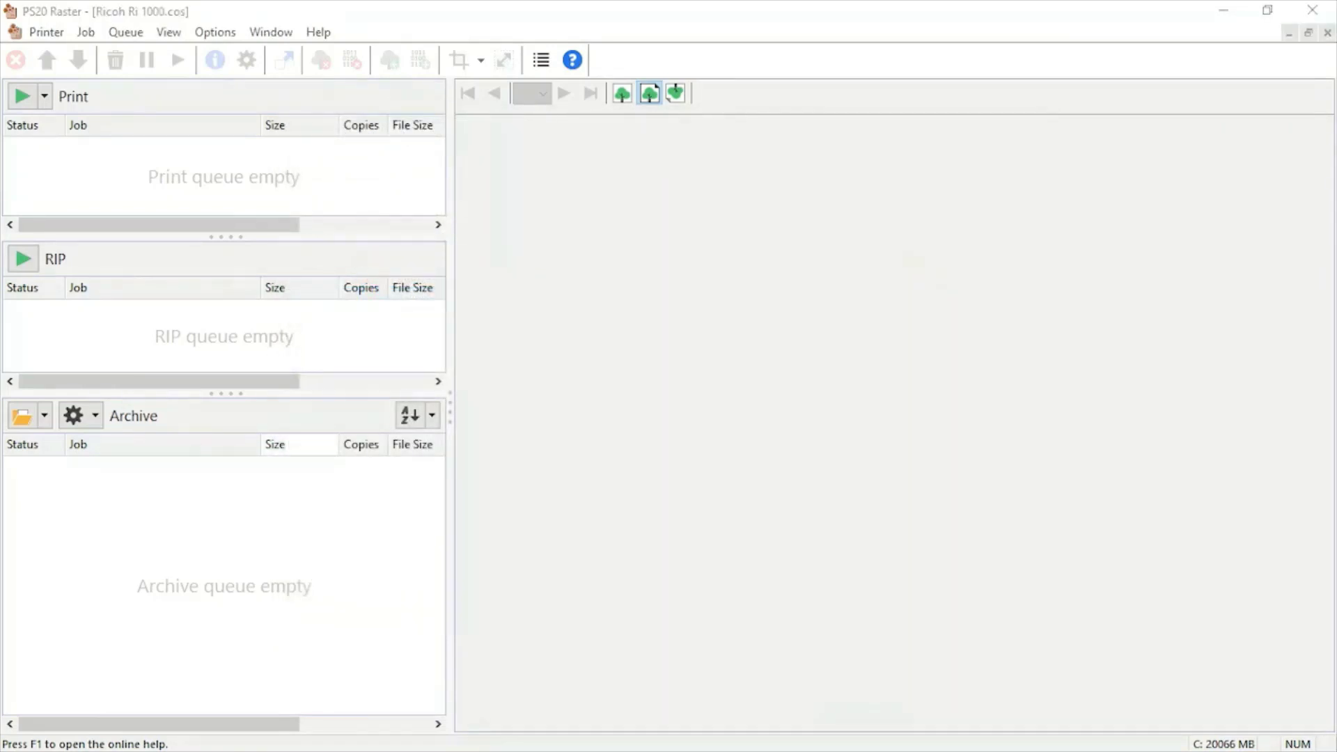
{"action": "right_click", "coordinate": [197, 517]}
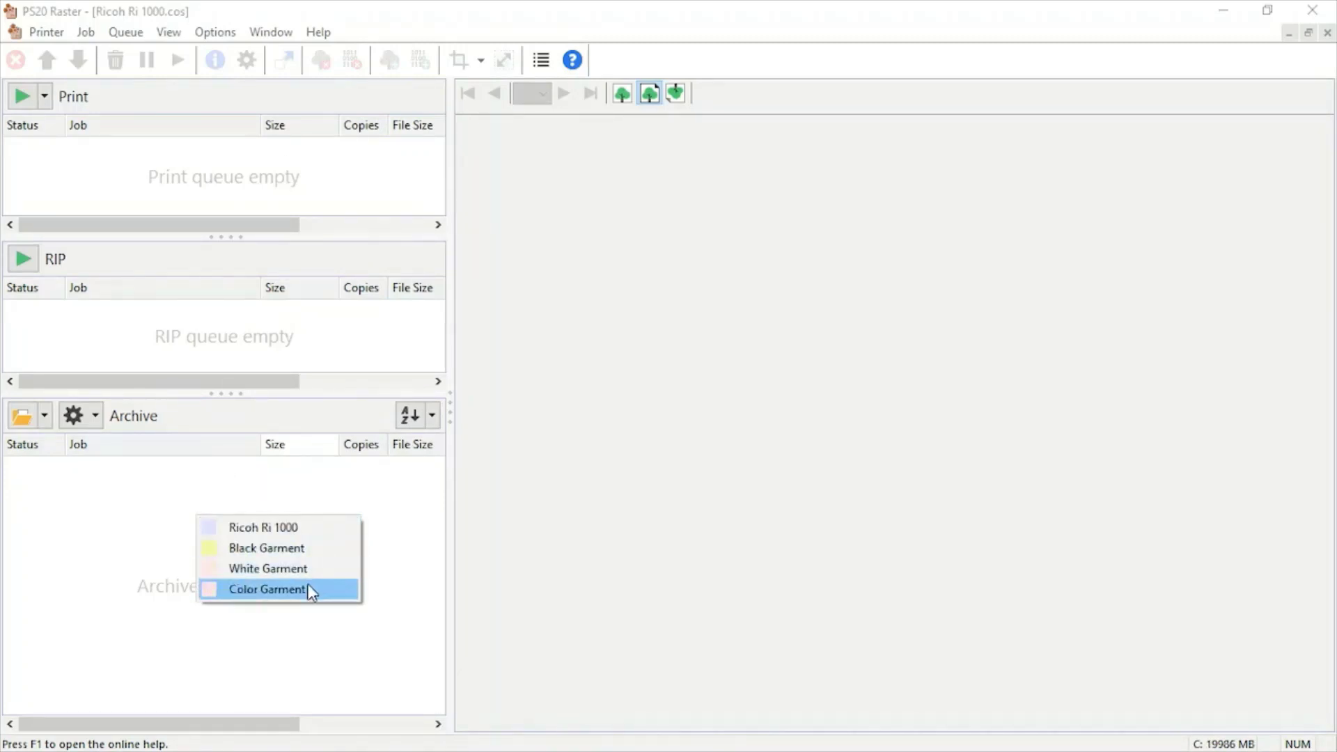
{"action": "left_click", "coordinate": [319, 549]}
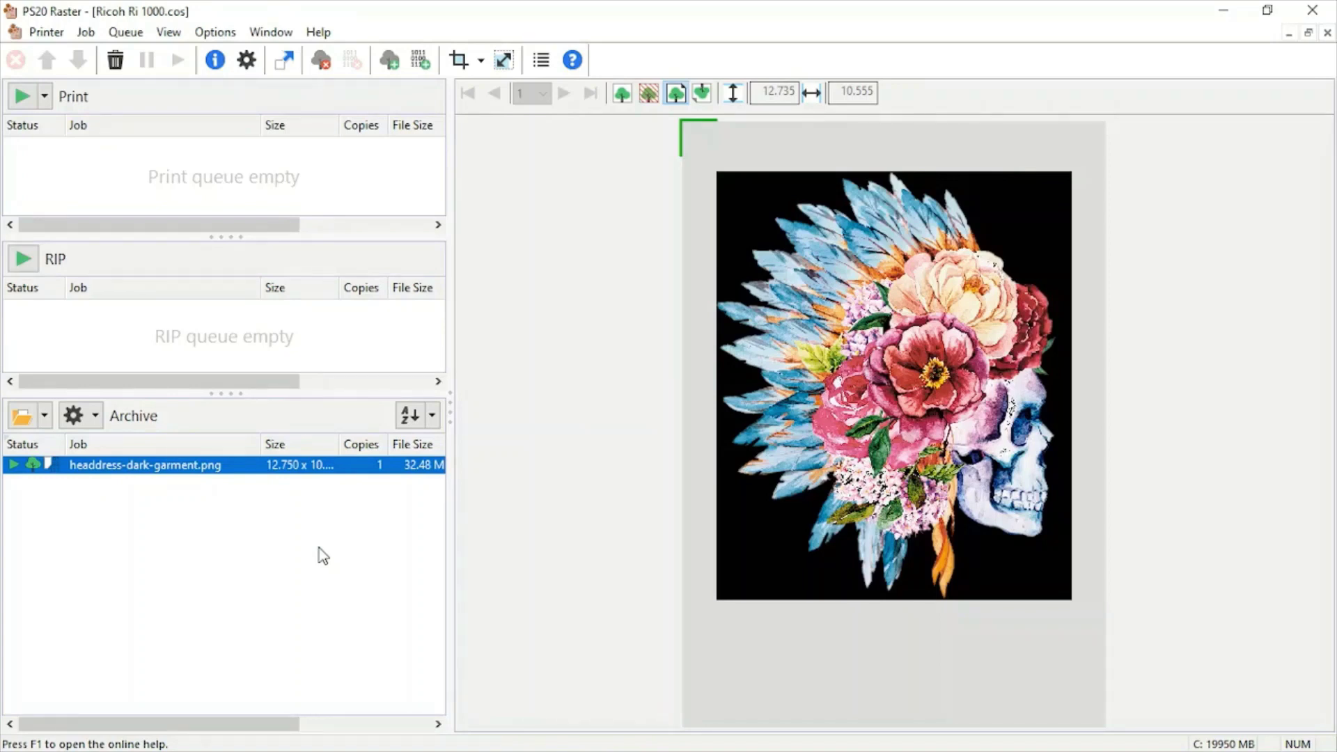
- Move the headdress-dark-garment.png job from the Archive into the RIP queue
{"action": "left_click_drag", "start_coordinate": [168, 472], "coordinate": [157, 182]}
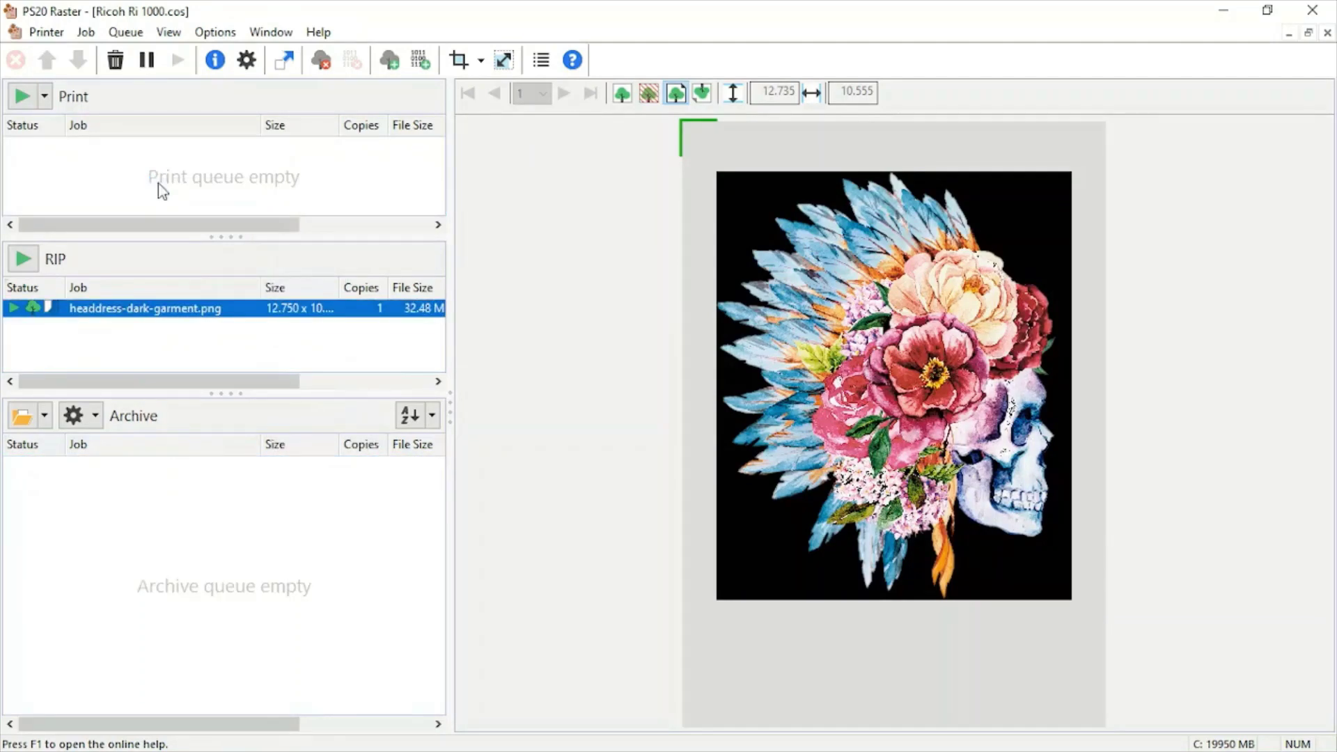